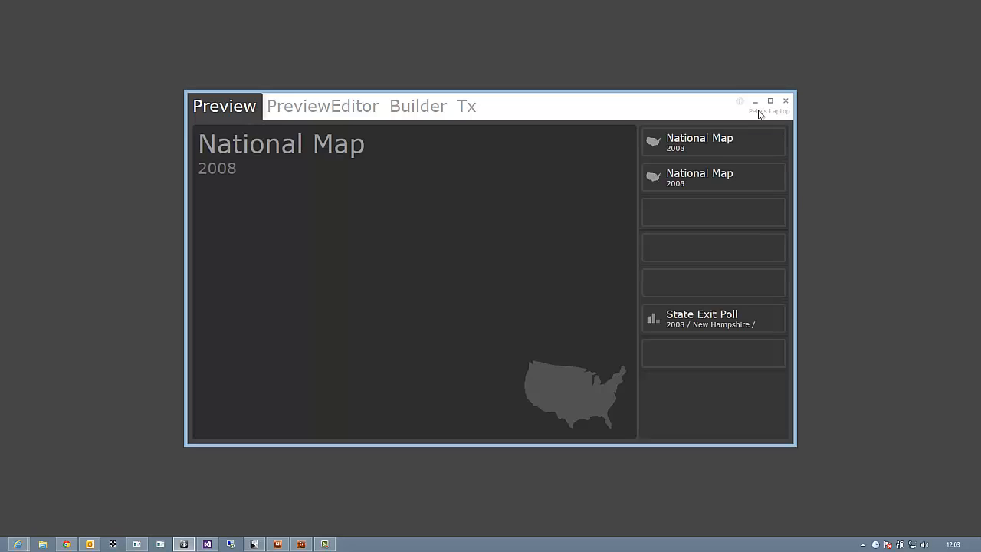
Step: Maximize the window and browse the Builder, Tx, PreviewEditor and Preview tabs before returning to Builder
{"action": "left_click", "coordinate": [770, 100]}
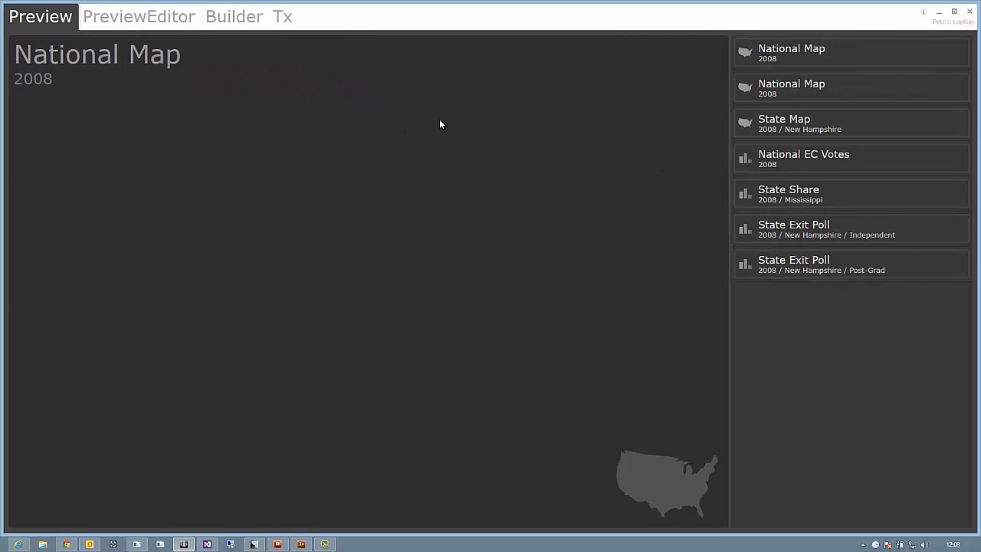
{"action": "left_click", "coordinate": [238, 18]}
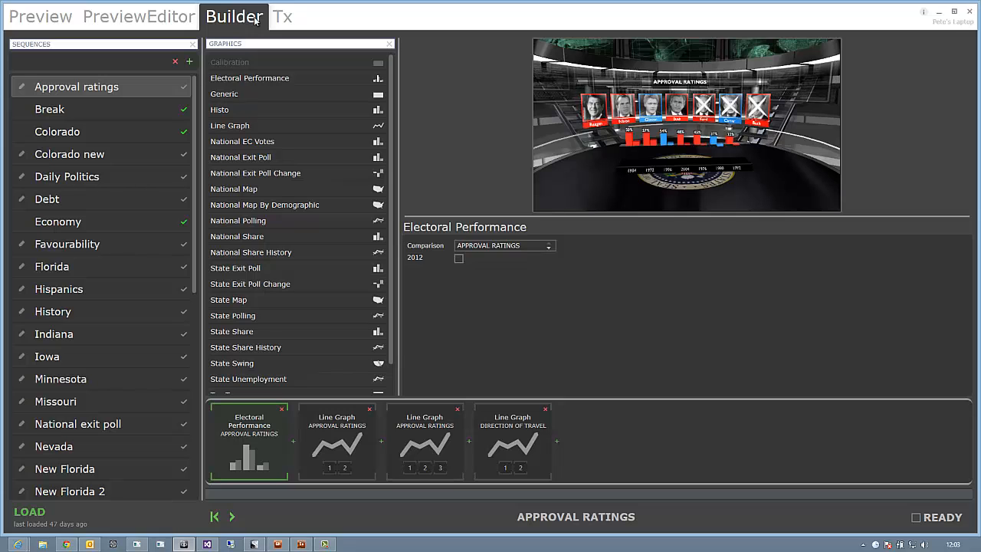
{"action": "left_click", "coordinate": [283, 16]}
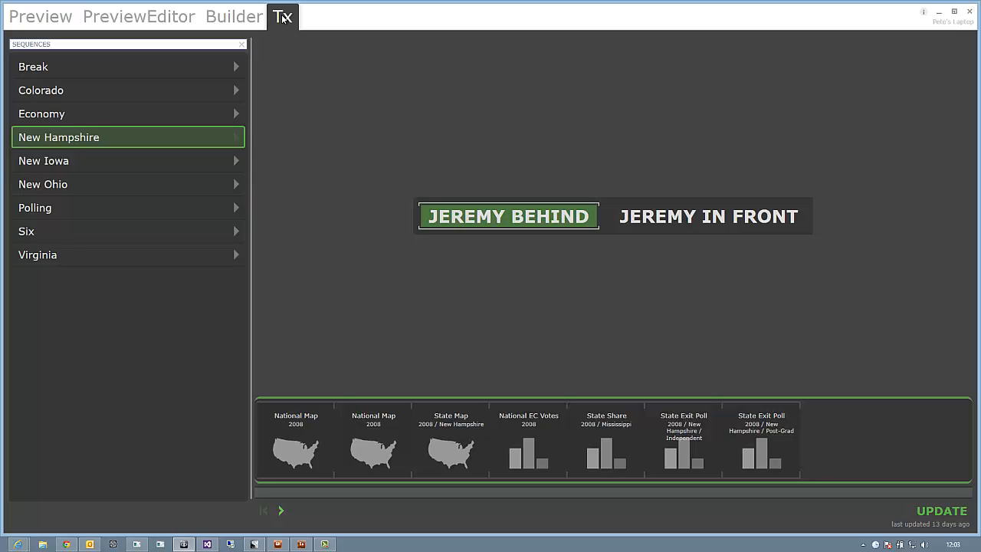
{"action": "left_click", "coordinate": [153, 23]}
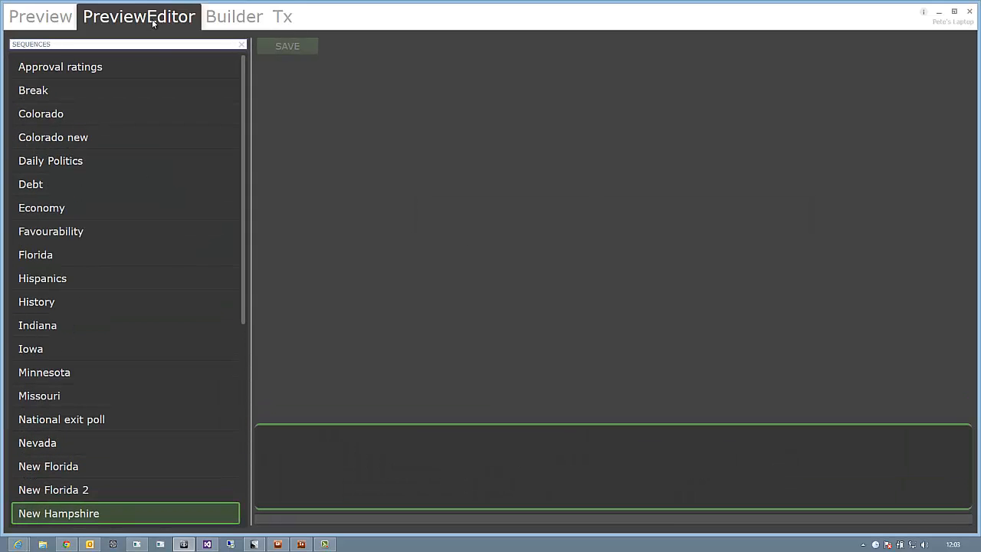
{"action": "left_click", "coordinate": [53, 21]}
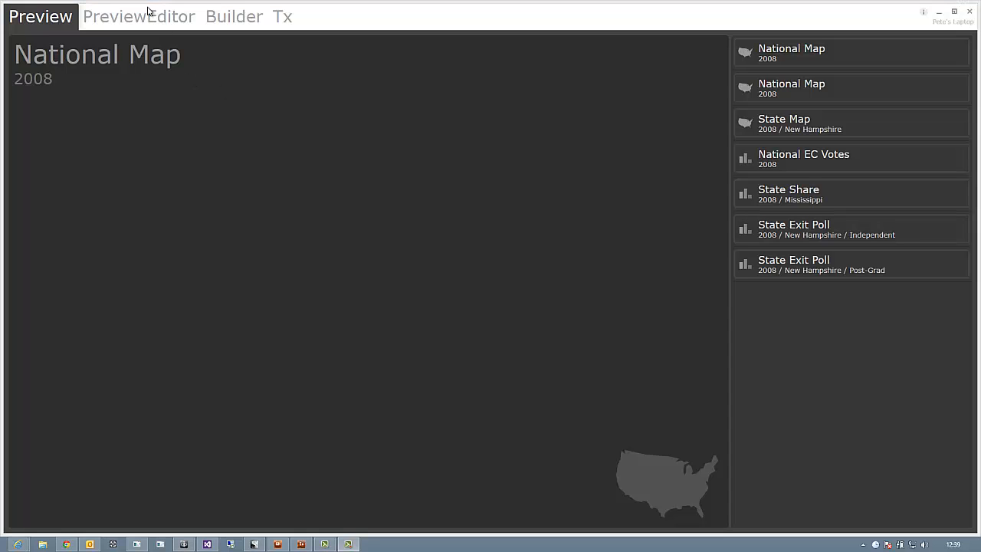
{"action": "left_click", "coordinate": [233, 20]}
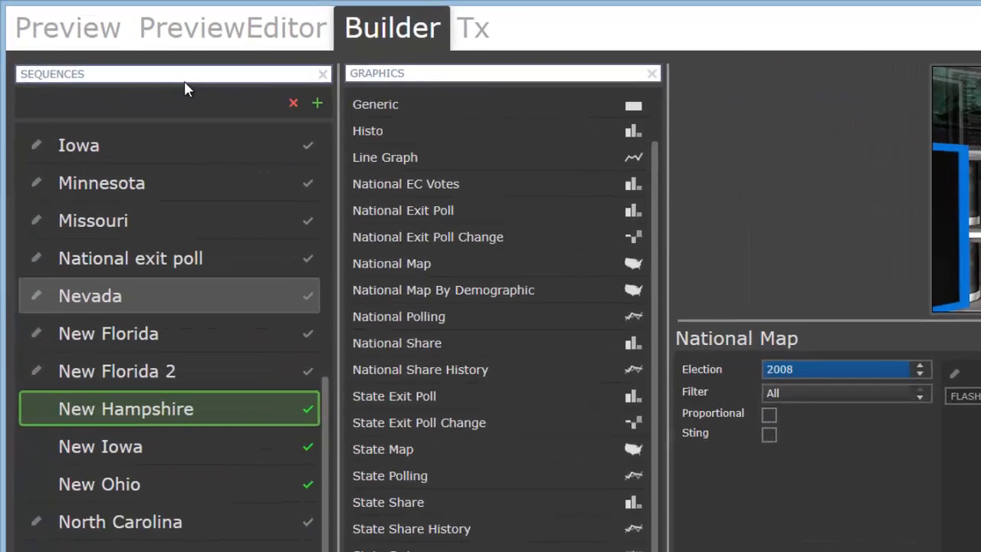
Step: Filter the sequences by "whi" and inspect the White House 2008 sequence's graphics and their state lists
{"action": "left_click", "coordinate": [112, 45]}
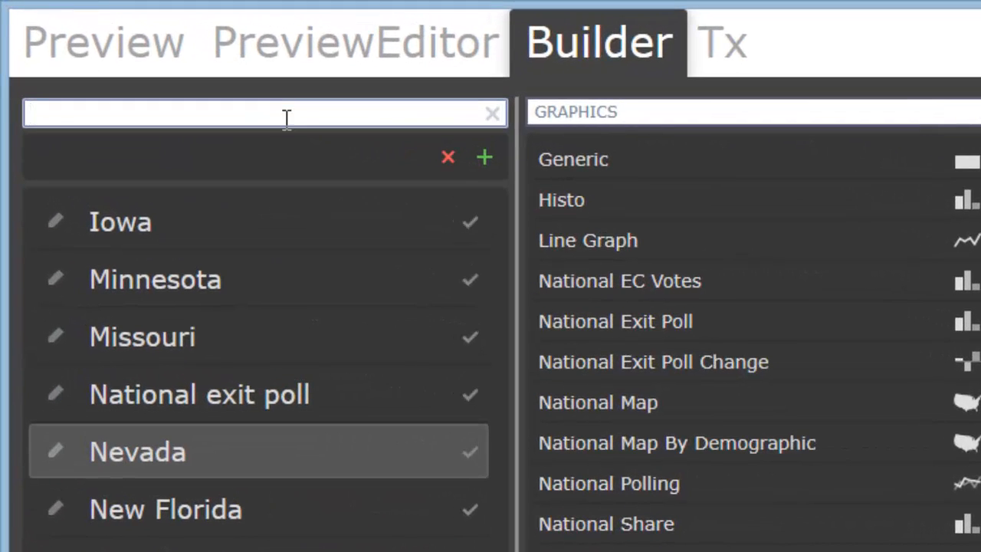
{"action": "type", "text": "whi"}
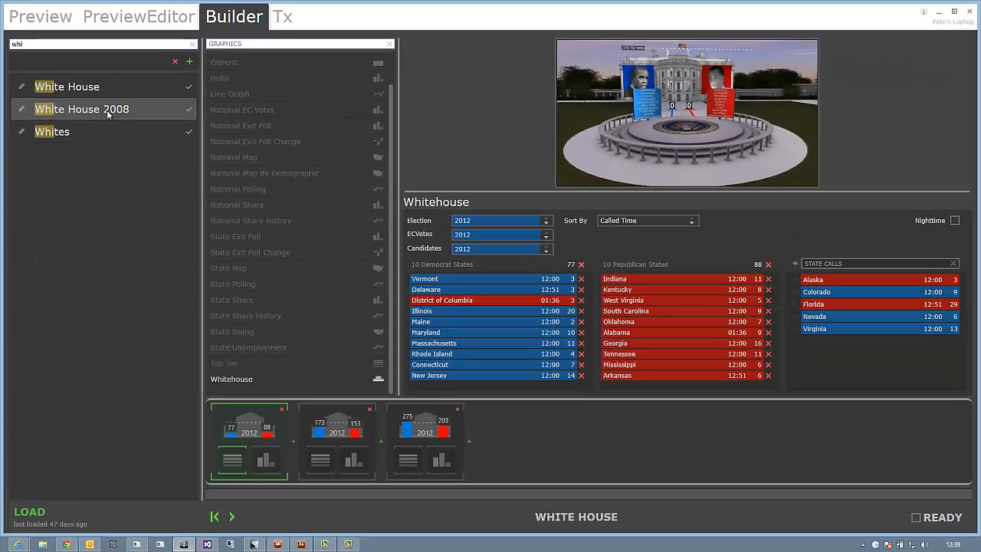
{"action": "left_click", "coordinate": [108, 114]}
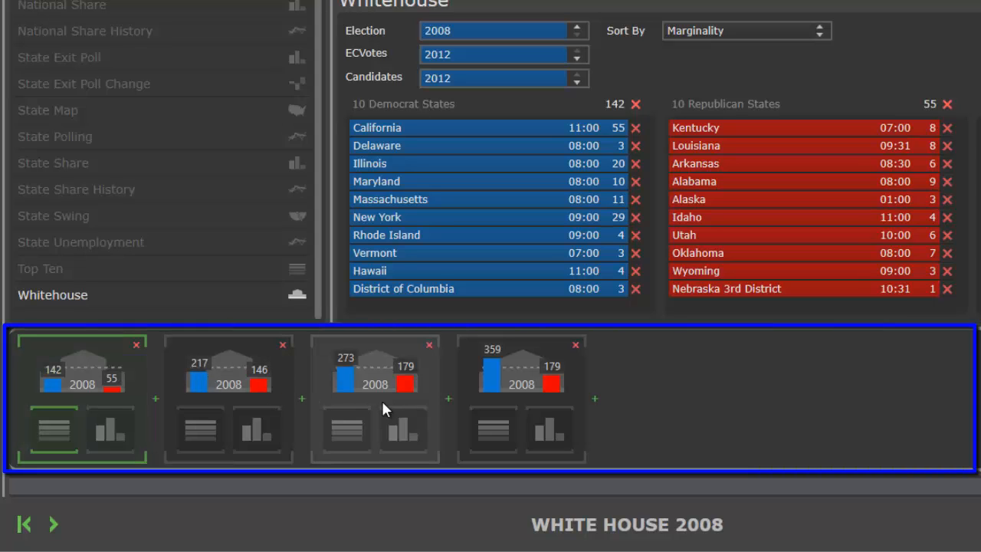
{"action": "left_click", "coordinate": [265, 398]}
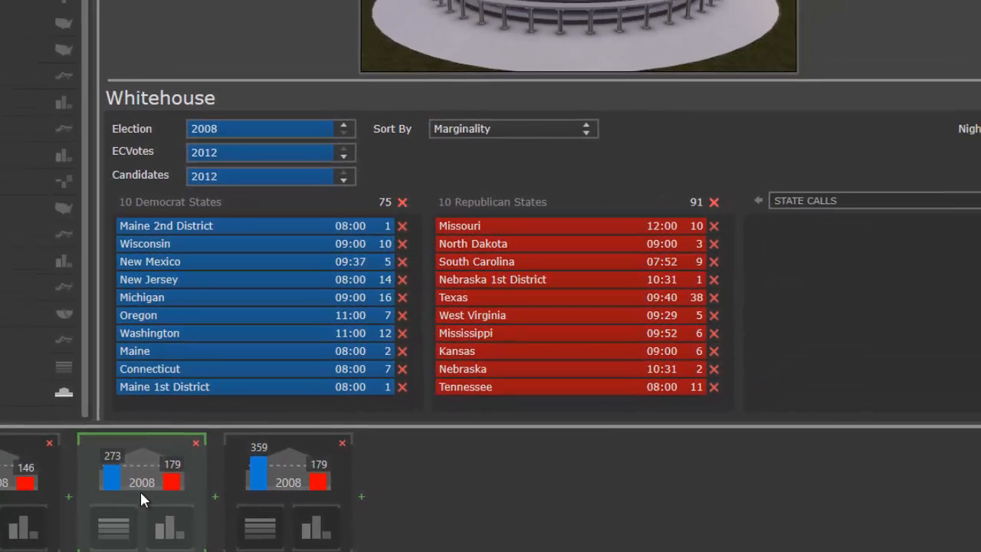
{"action": "left_click", "coordinate": [272, 448]}
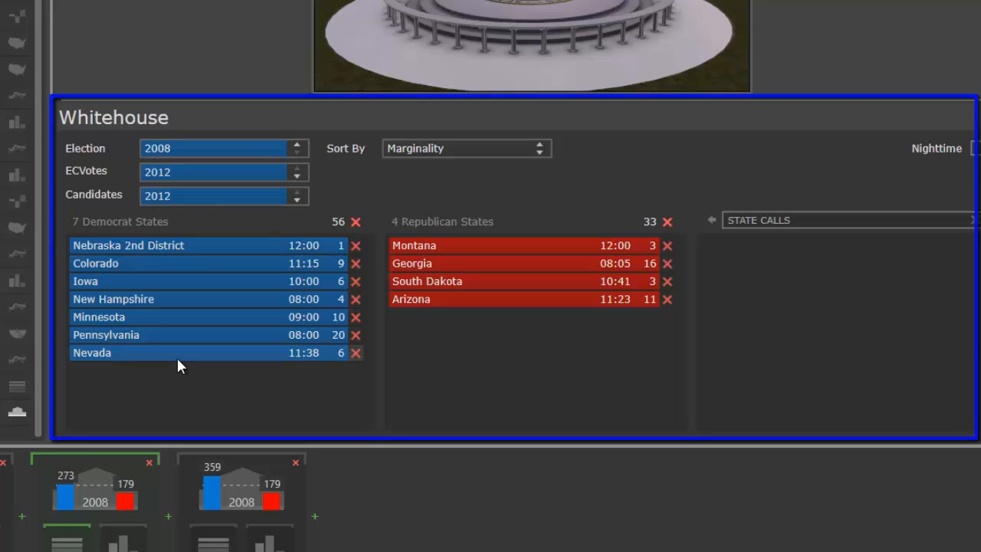
{"action": "left_click_drag", "start_coordinate": [208, 100], "coordinate": [222, 248]}
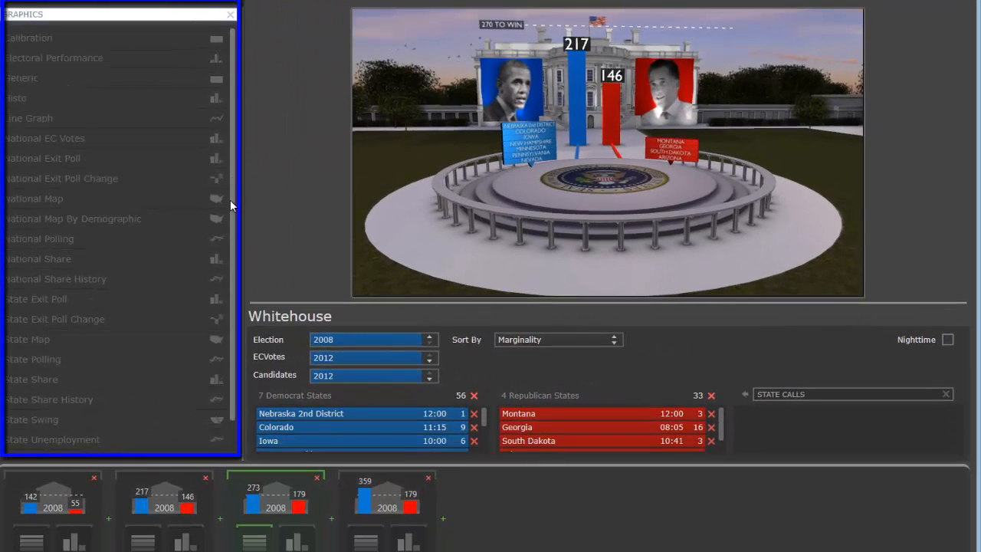
{"action": "scroll", "coordinate": [229, 207], "scroll_direction": "down", "scroll_amount": 1}
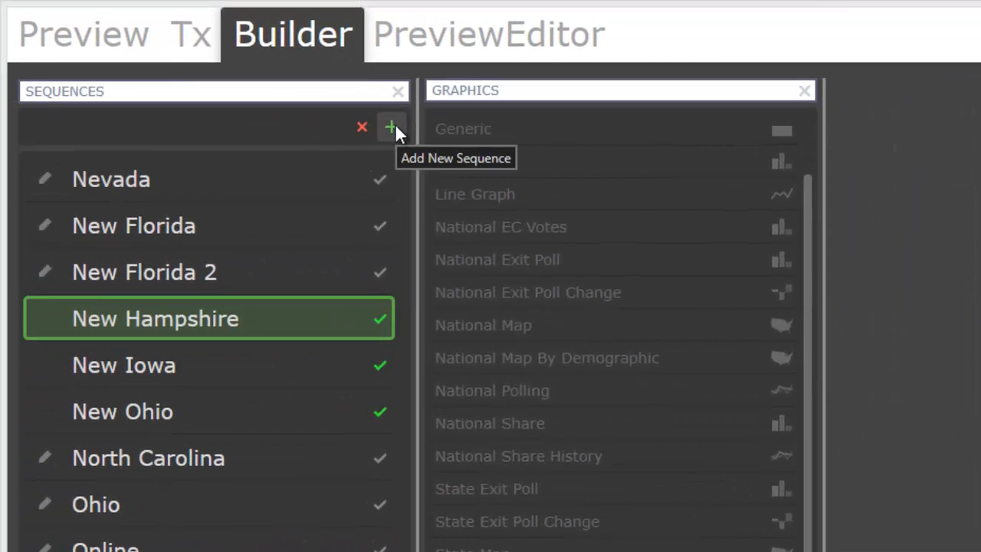
Step: Add a new sequence and name it Michigan
{"action": "left_click", "coordinate": [391, 127]}
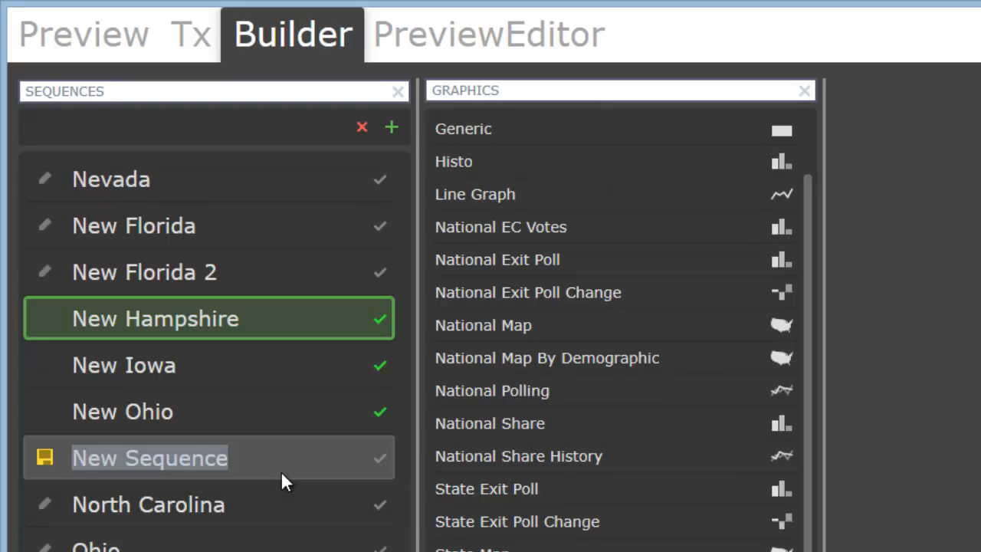
{"action": "type", "text": "Michiga"}
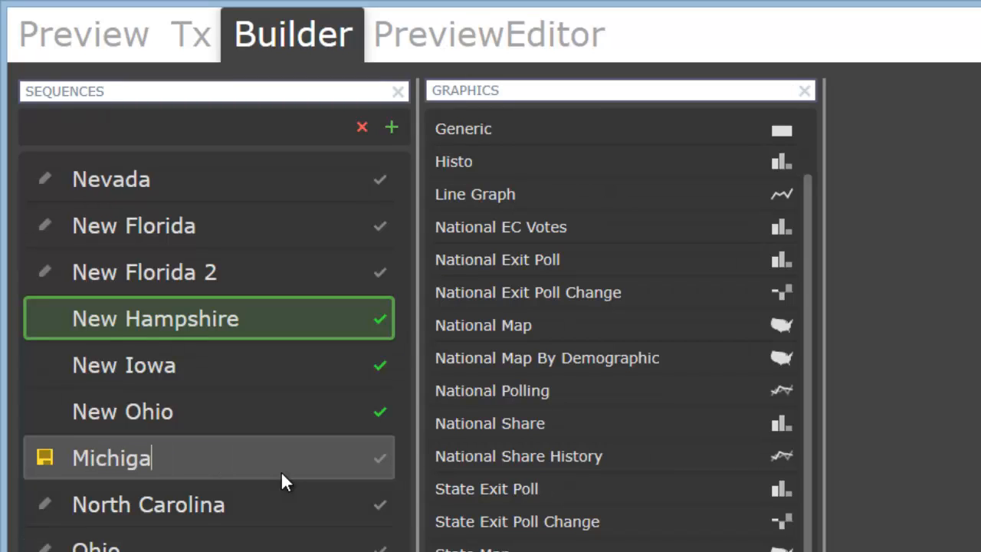
{"action": "type", "text": "n"}
{"action": "key", "text": "Return"}
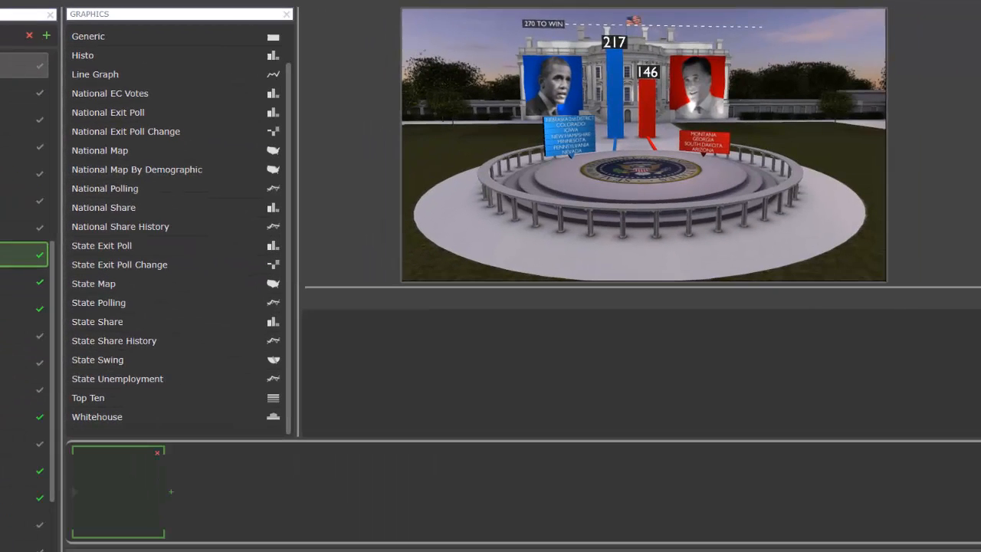
Step: Add a State Map graphic to the Michigan sequence and set its election to 2008
{"action": "left_click", "coordinate": [102, 282]}
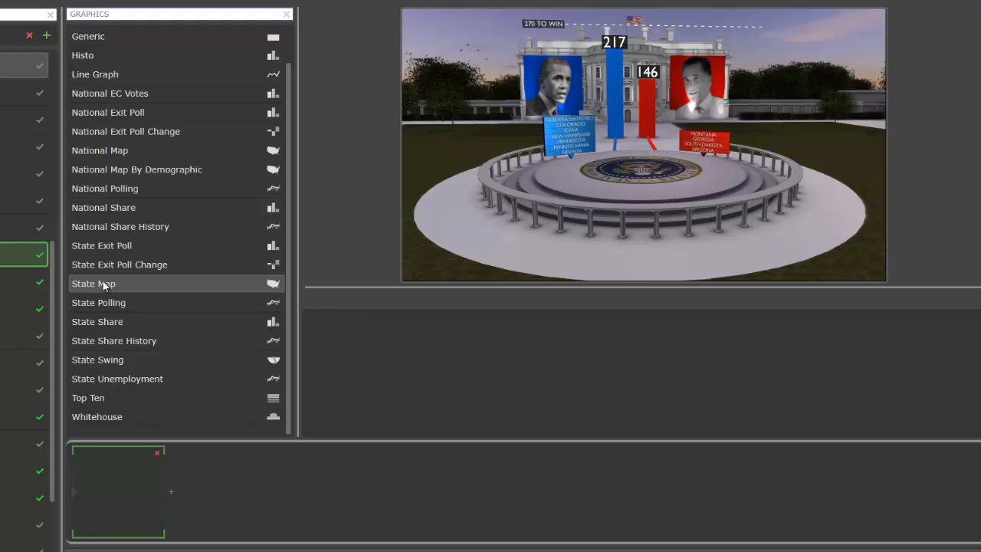
{"action": "left_click_drag", "start_coordinate": [105, 285], "coordinate": [119, 478]}
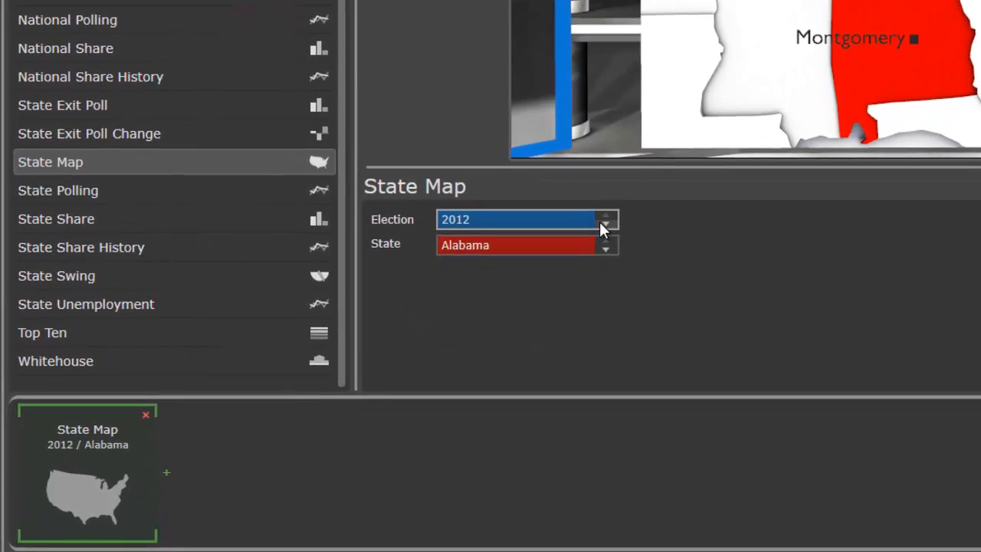
{"action": "left_click", "coordinate": [621, 216]}
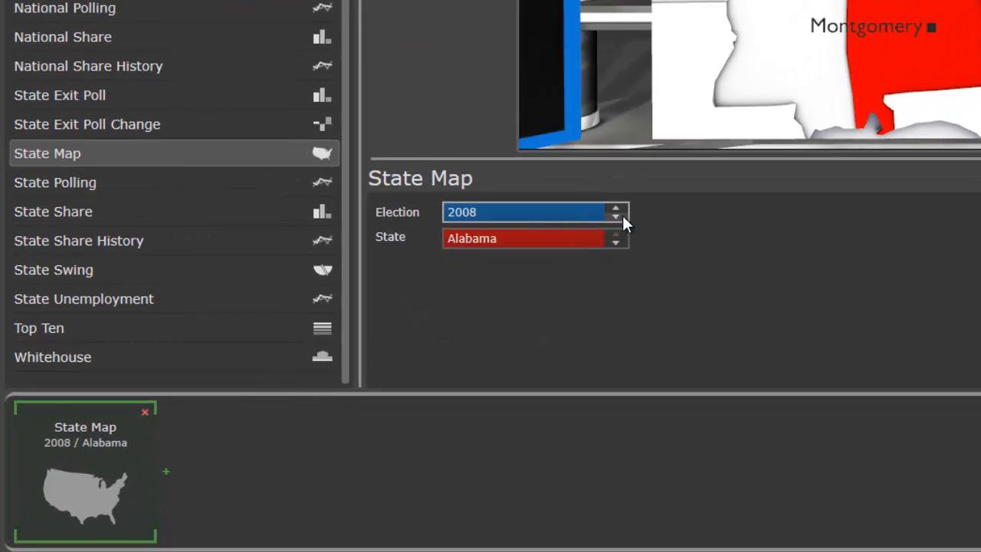
Step: Set the State Map graphic's state to Michigan
{"action": "left_click", "coordinate": [583, 237]}
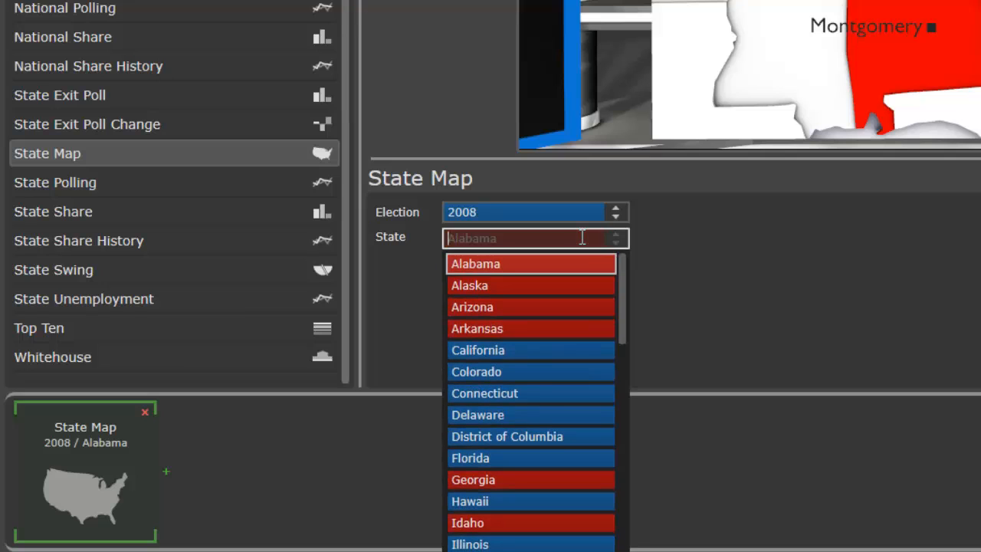
{"action": "type", "text": "mic"}
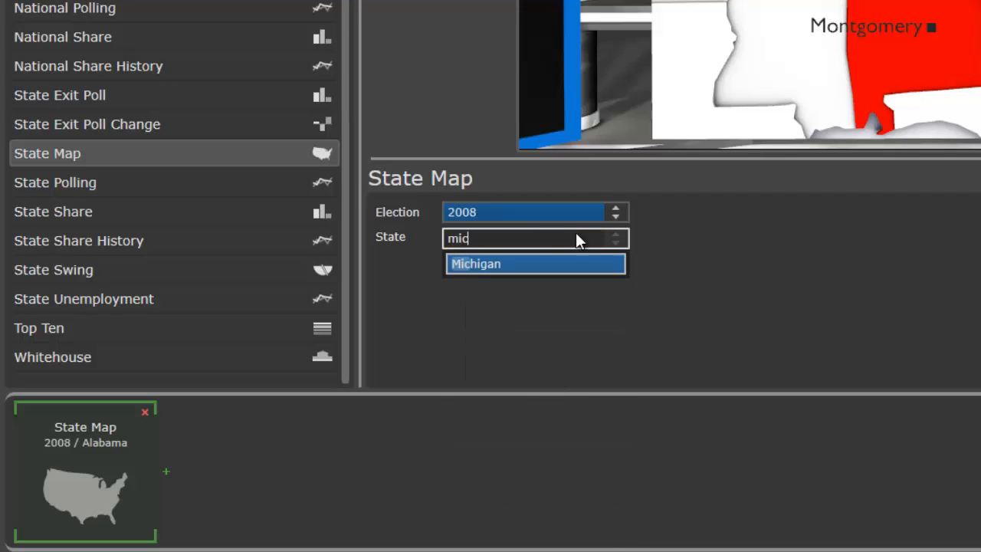
{"action": "left_click", "coordinate": [531, 263]}
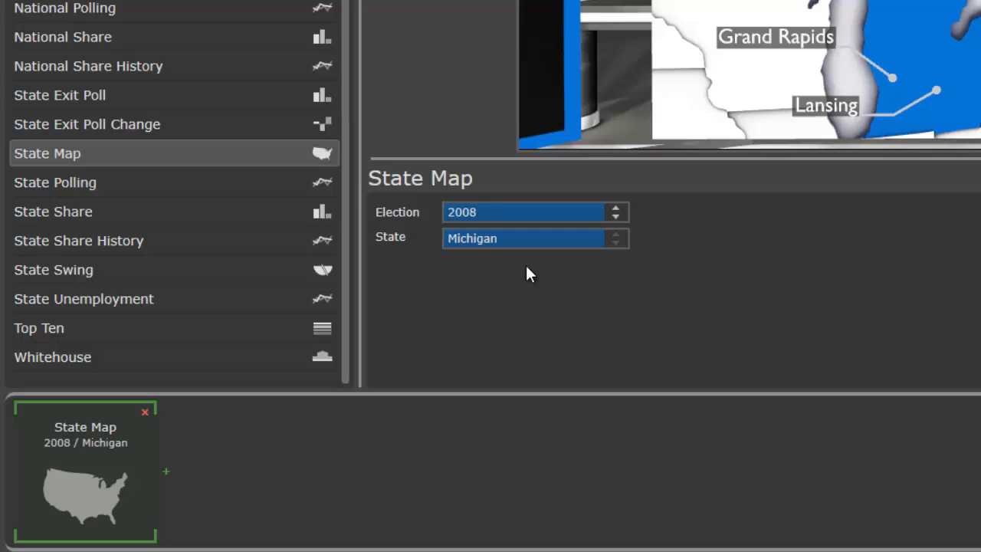
Step: Append State Share and State Exit Poll Change graphics, setting the exit poll change category to Age: 18-29 year olds
{"action": "left_click_drag", "start_coordinate": [159, 212], "coordinate": [297, 490]}
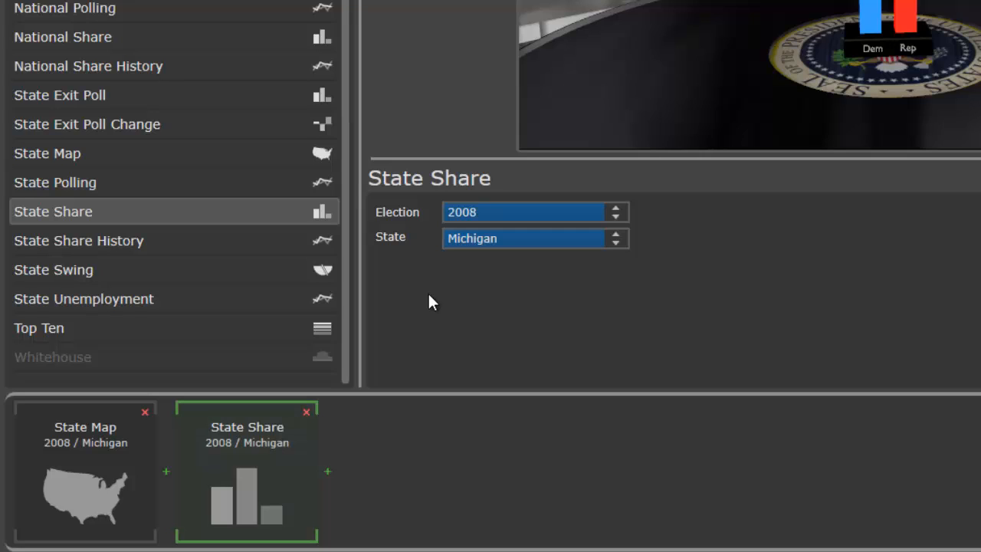
{"action": "left_click_drag", "start_coordinate": [144, 126], "coordinate": [416, 472]}
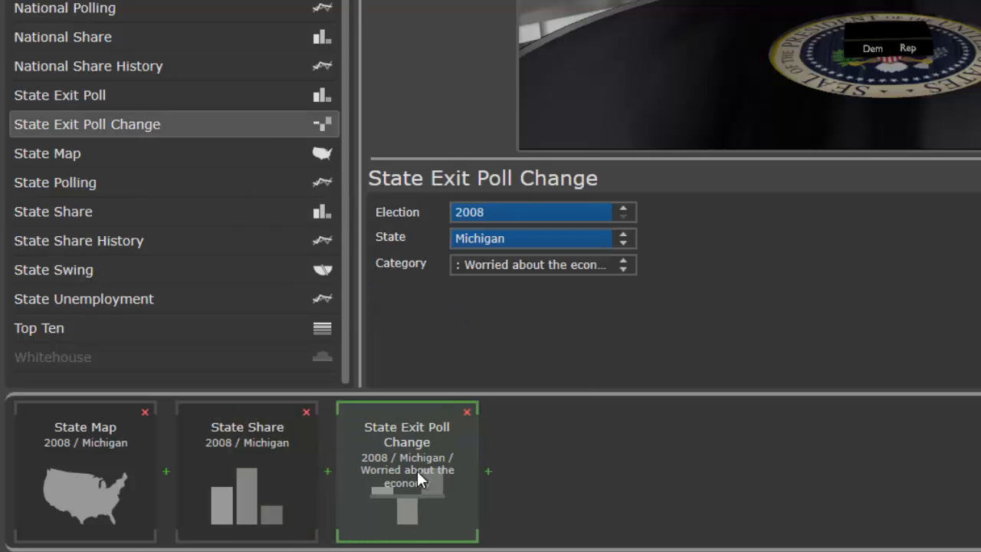
{"action": "left_click", "coordinate": [584, 264]}
{"action": "left_click", "coordinate": [557, 355]}
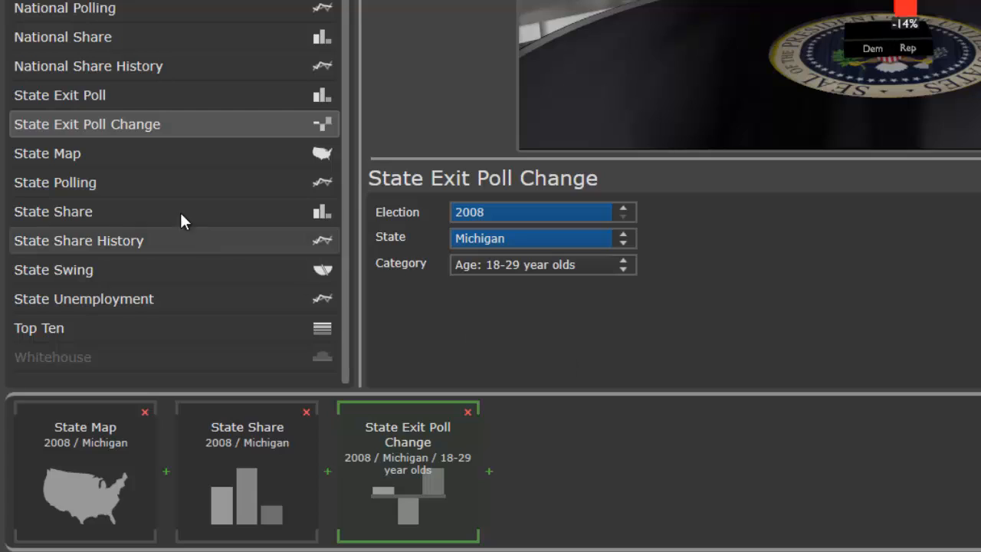
Step: Insert a State Exit Poll graphic before the State Exit Poll Change graphic
{"action": "left_click", "coordinate": [127, 90]}
{"action": "left_click_drag", "start_coordinate": [128, 92], "coordinate": [336, 417]}
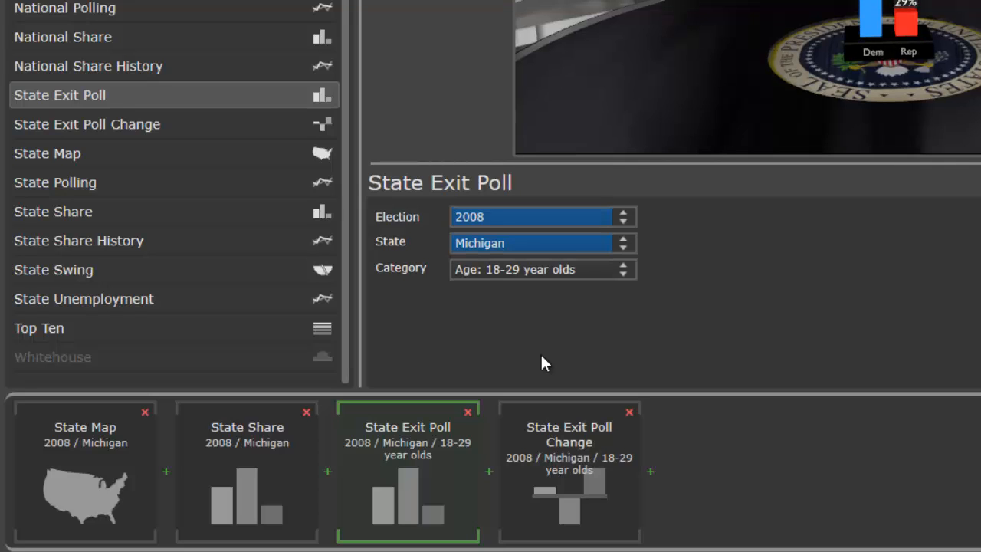
Step: Append a State Unemployment graphic at the end of the sequence
{"action": "left_click", "coordinate": [100, 300]}
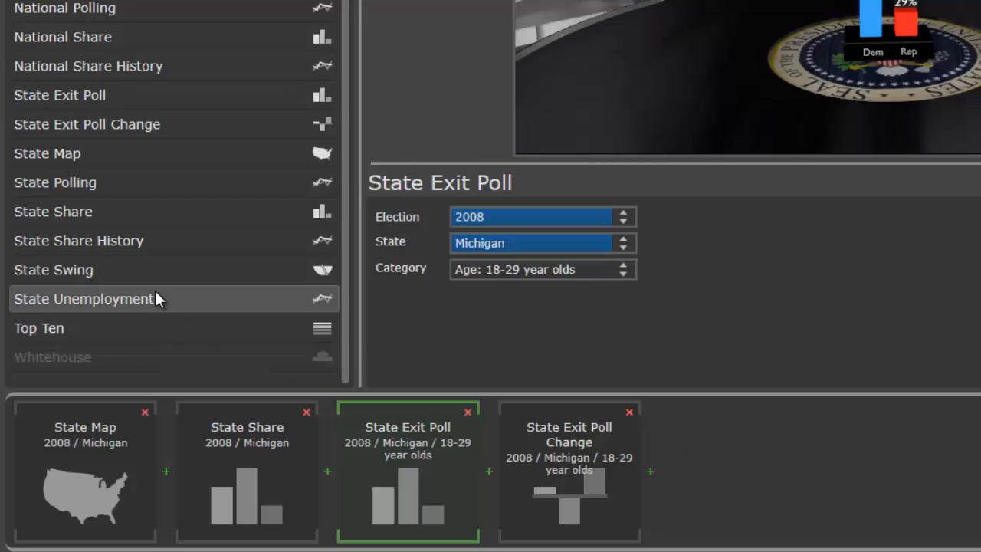
{"action": "mouse_move", "coordinate": [156, 292]}
{"action": "left_mouse_down"}
{"action": "mouse_move", "coordinate": [248, 302]}
{"action": "mouse_move", "coordinate": [705, 471]}
{"action": "mouse_move", "coordinate": [710, 481]}
{"action": "mouse_move", "coordinate": [707, 473]}
{"action": "left_mouse_up"}
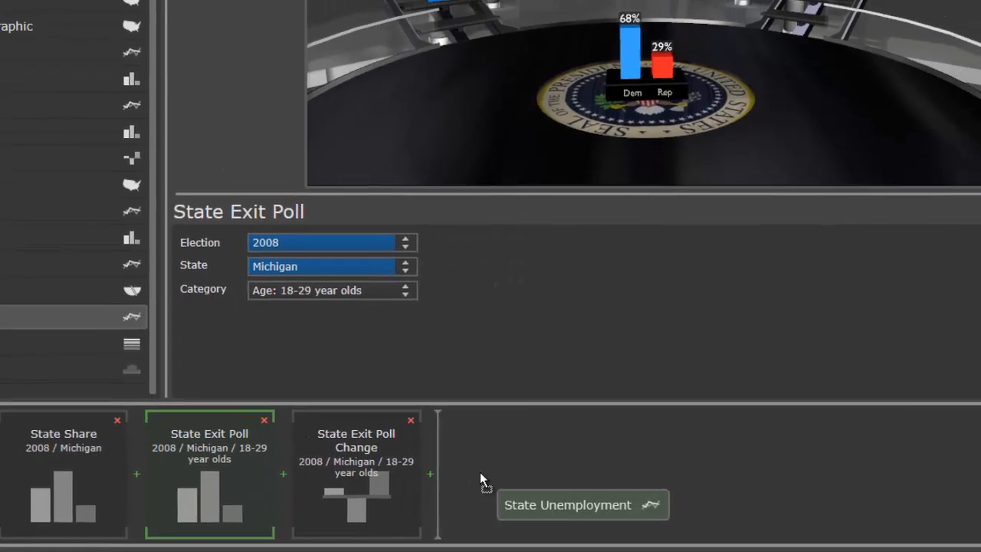
{"action": "left_click_drag", "start_coordinate": [480, 472], "coordinate": [489, 471]}
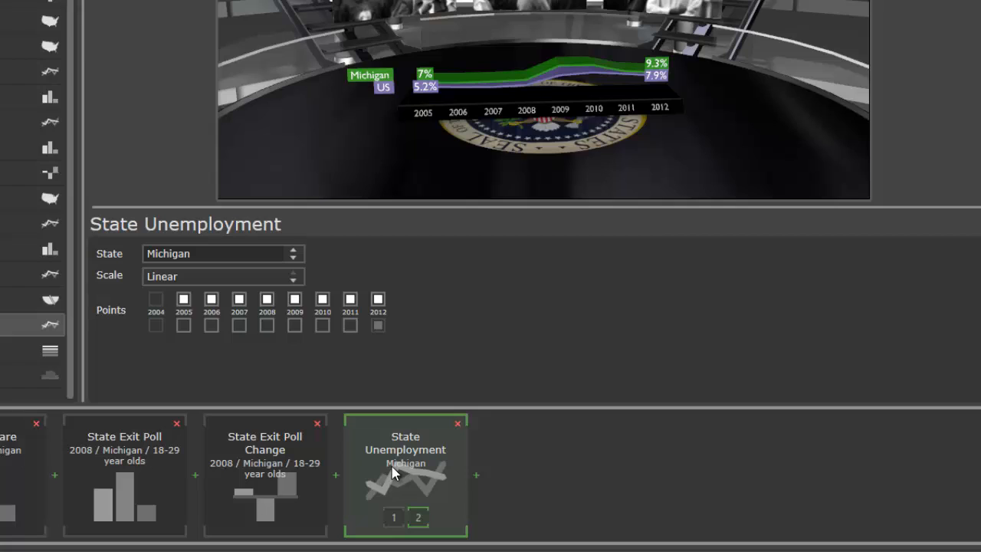
Step: Step through the unemployment graphic's two builds and untick the 2005 point so the line starts at 2006
{"action": "left_click", "coordinate": [393, 518]}
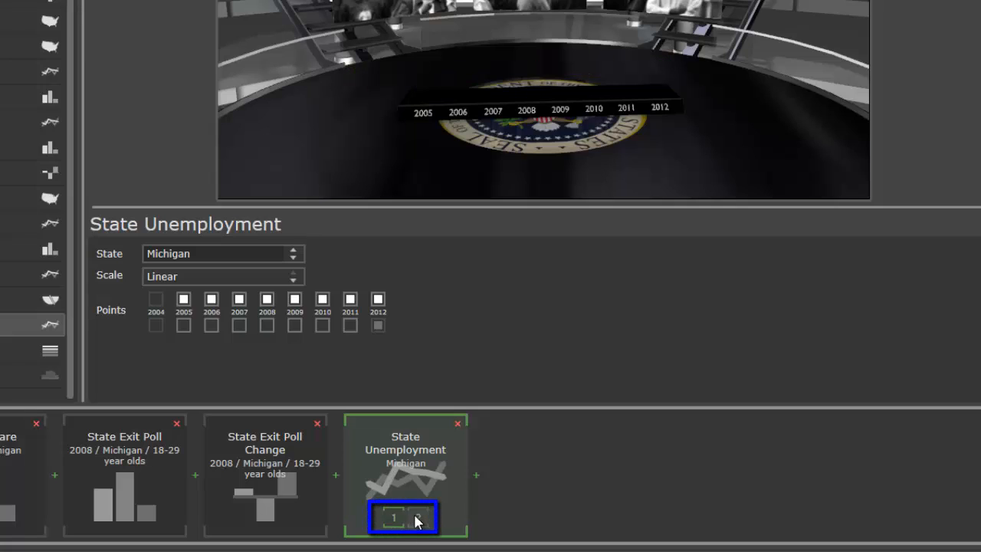
{"action": "left_click", "coordinate": [419, 519]}
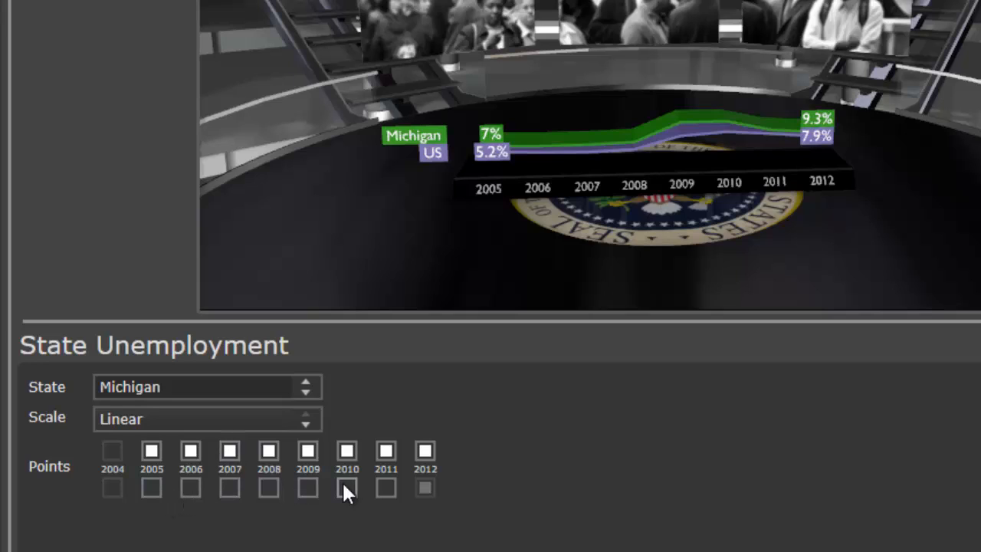
{"action": "left_click", "coordinate": [152, 454]}
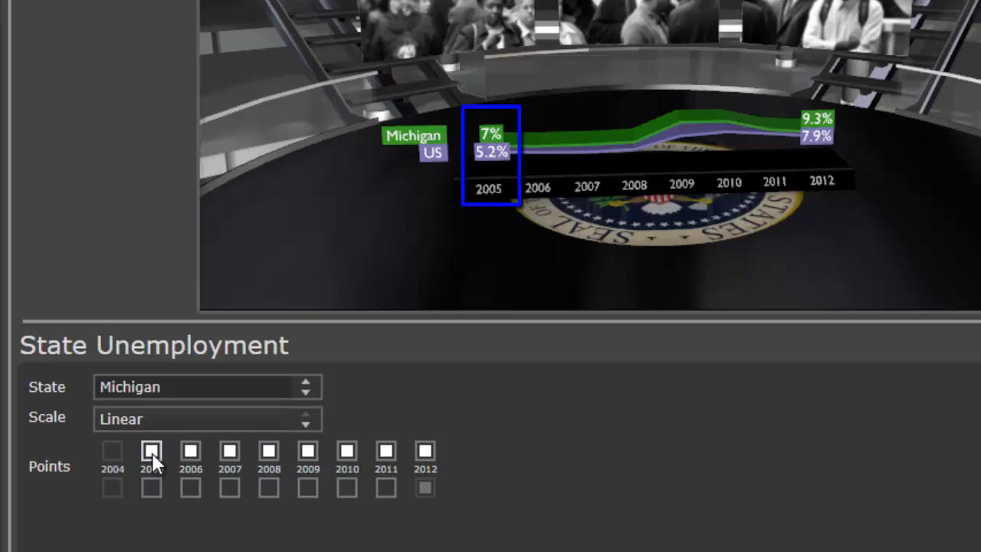
{"action": "left_click", "coordinate": [152, 453]}
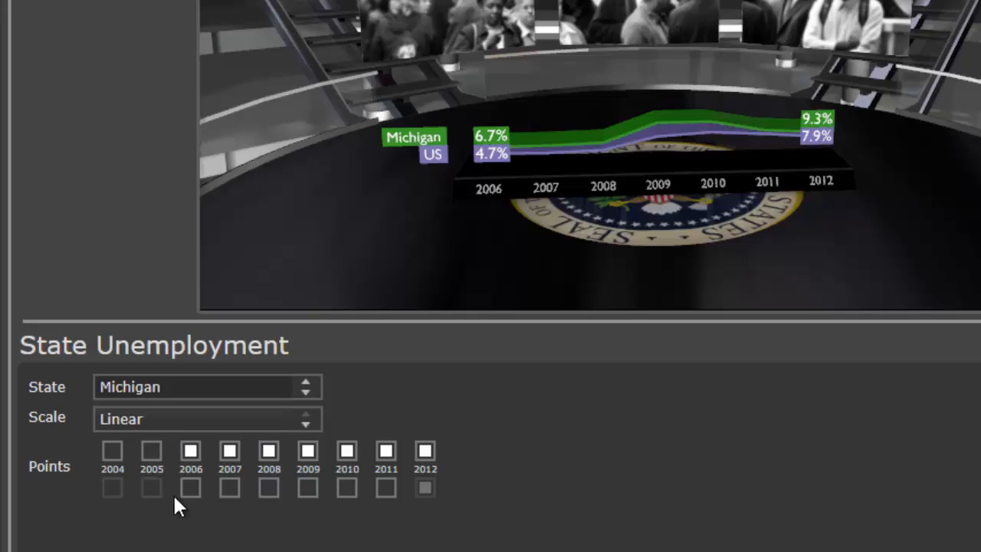
Step: Turn on value labels for the 2008 and 2010 points in the unemployment graph
{"action": "left_click", "coordinate": [264, 490]}
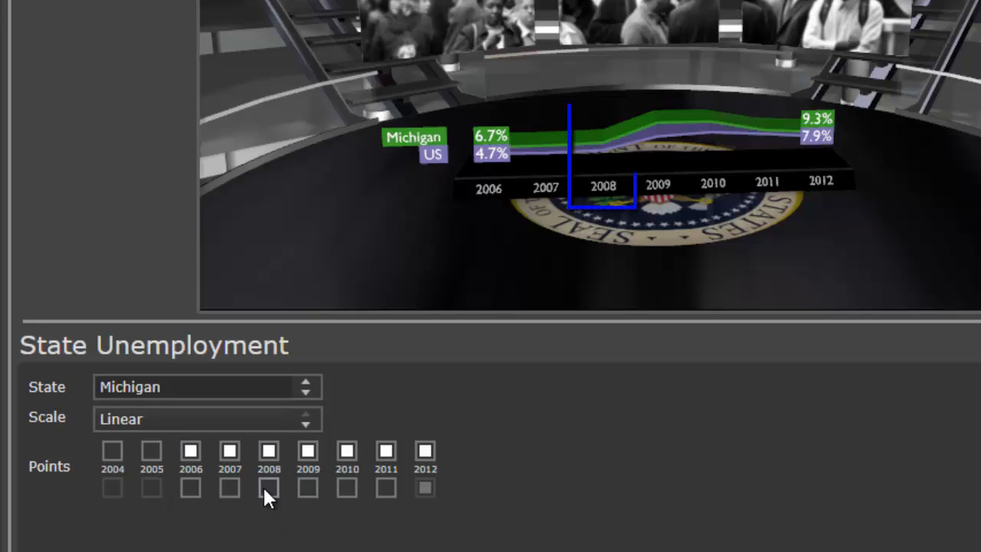
{"action": "left_click", "coordinate": [348, 488]}
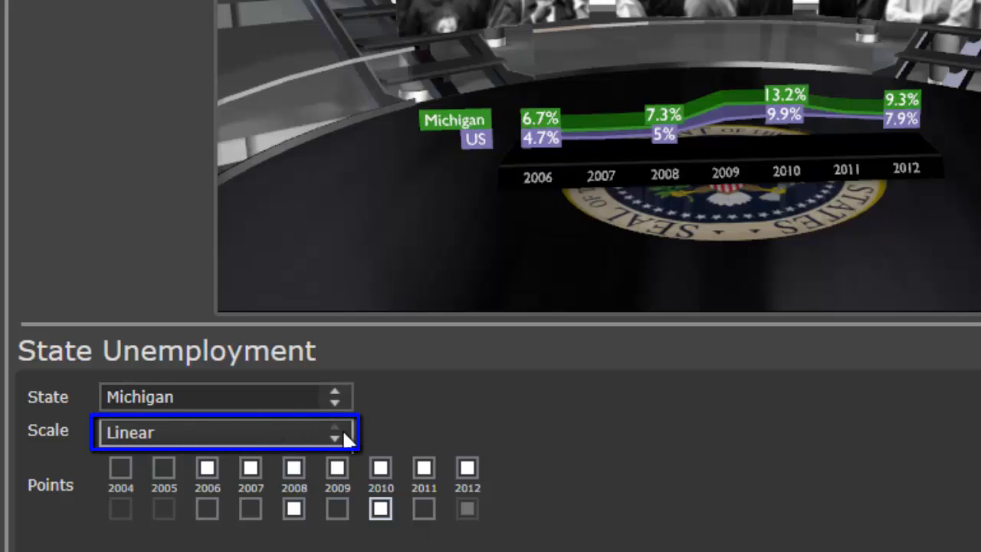
Step: Switch the unemployment graph's scale to Normalized
{"action": "left_click", "coordinate": [285, 434]}
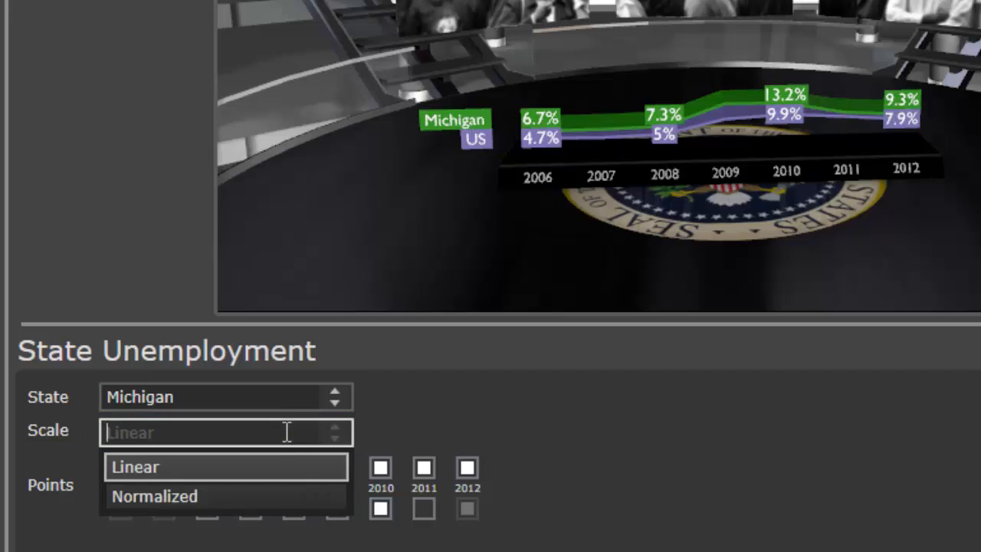
{"action": "left_click", "coordinate": [213, 498]}
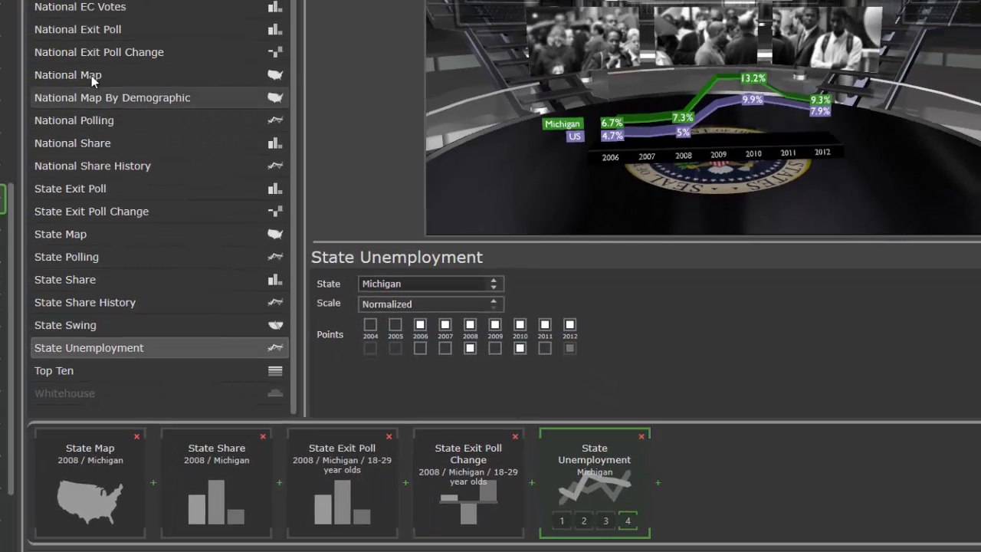
Step: Insert a National Map graphic at the start of the Michigan sequence
{"action": "left_click_drag", "start_coordinate": [92, 76], "coordinate": [31, 455]}
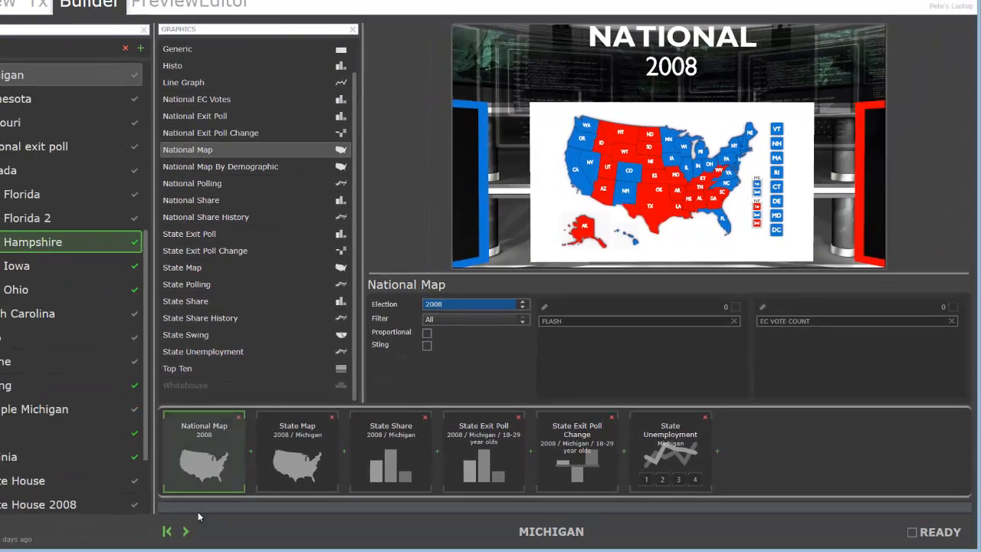
Step: Step through every graphic and build of the sequence in the preview
{"action": "left_click", "coordinate": [186, 532]}
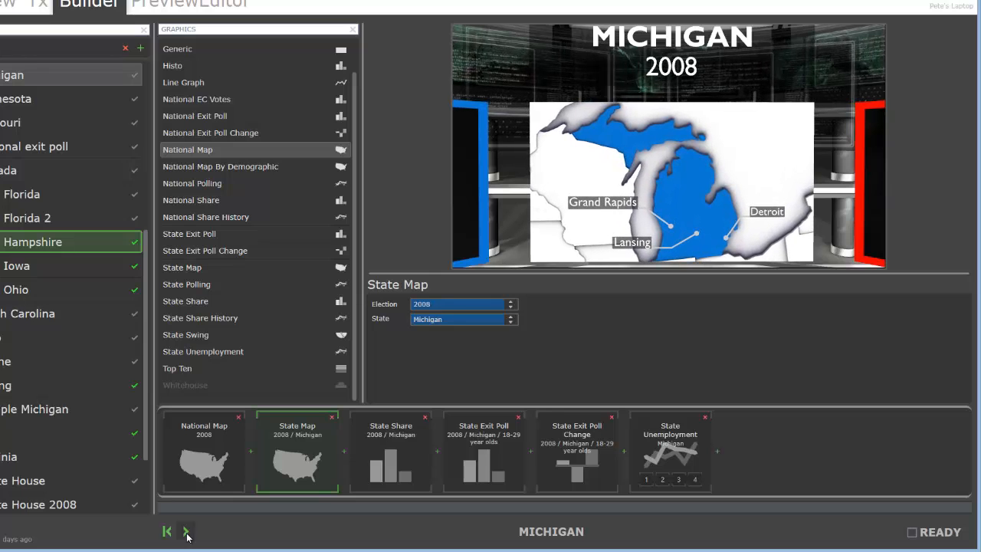
{"action": "left_click", "coordinate": [185, 531]}
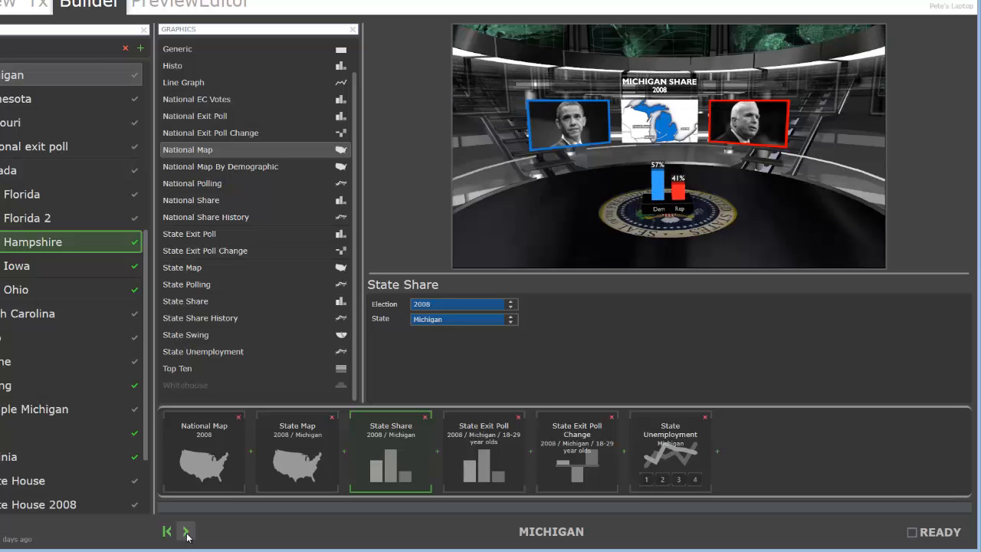
{"action": "left_click", "coordinate": [185, 532]}
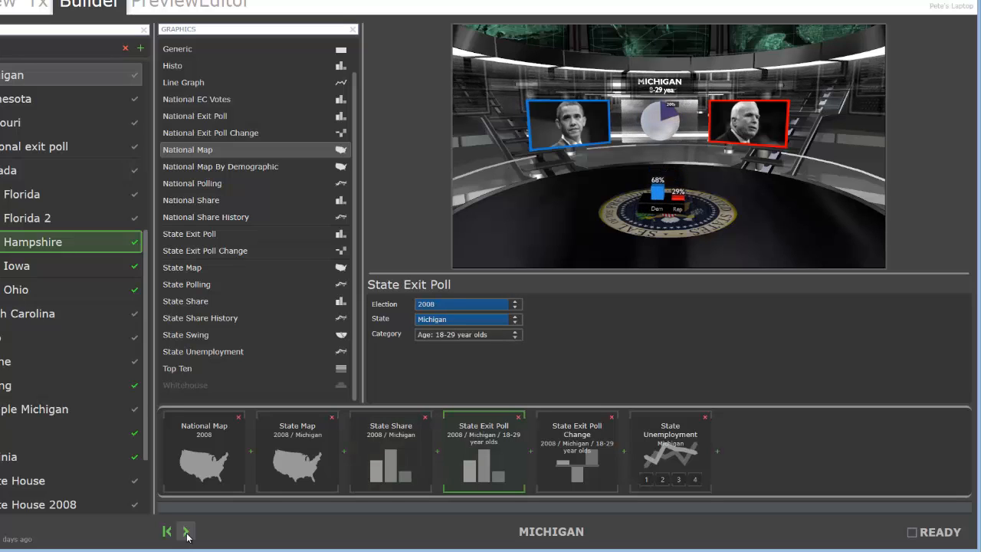
{"action": "left_click", "coordinate": [185, 532]}
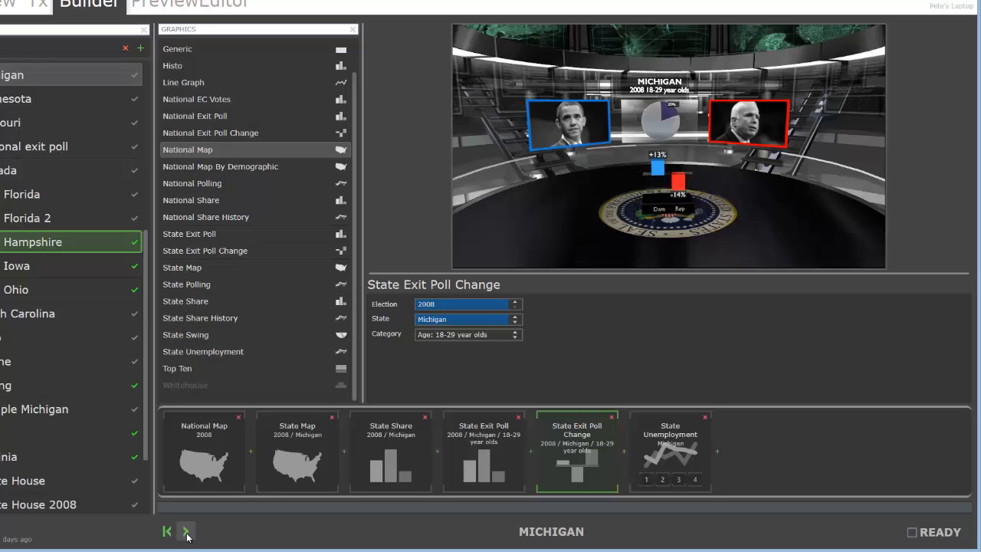
{"action": "left_click", "coordinate": [186, 531]}
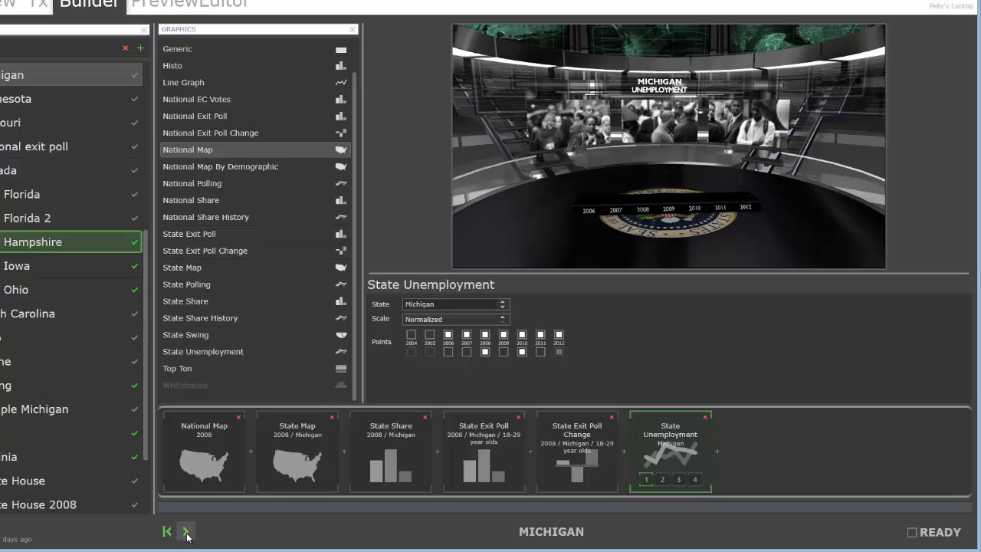
{"action": "left_click", "coordinate": [187, 534]}
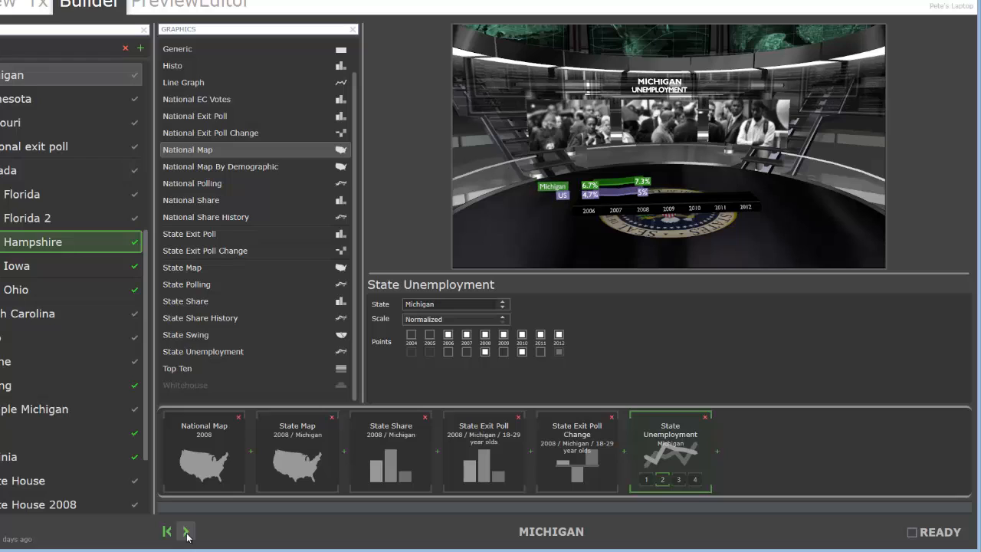
{"action": "left_click", "coordinate": [187, 534]}
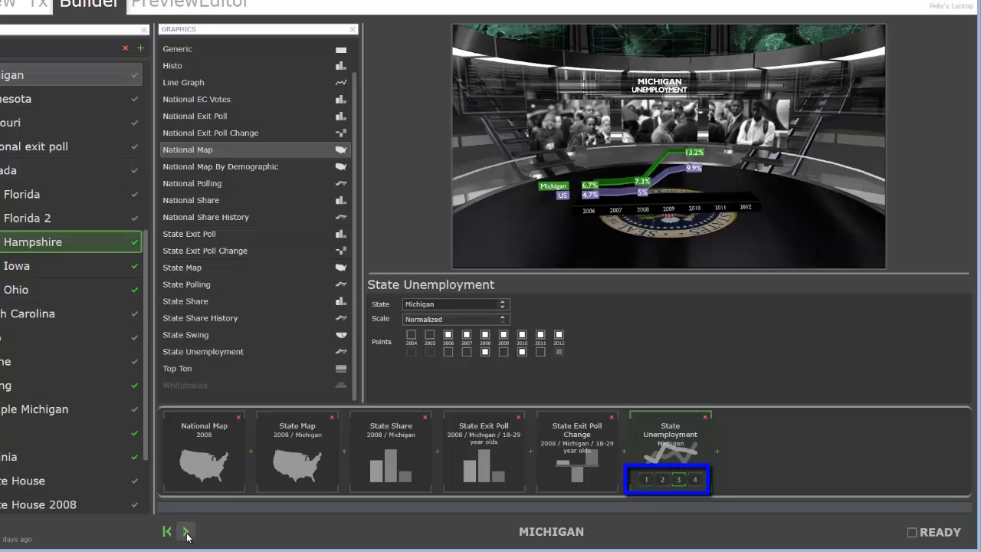
{"action": "left_click", "coordinate": [187, 534]}
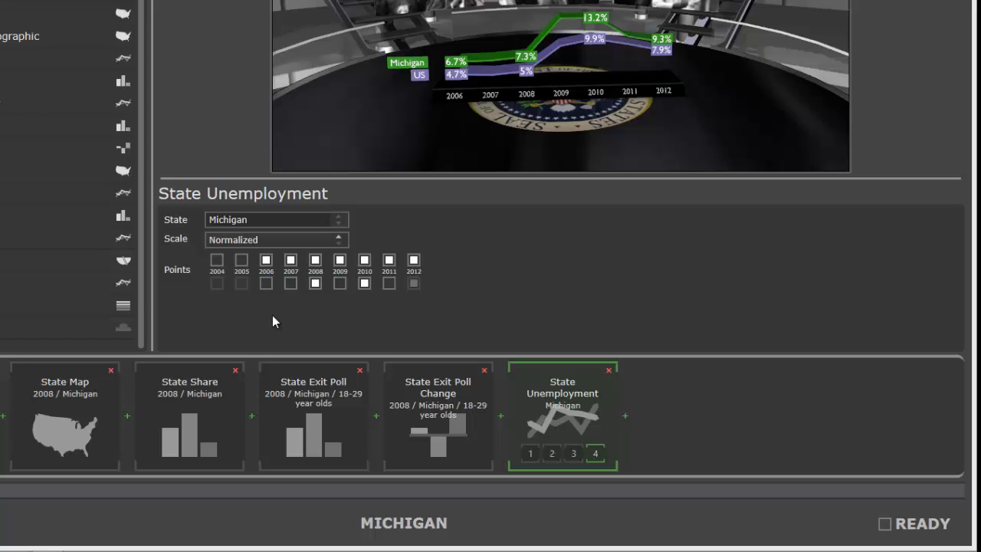
Step: Mark the Michigan sequence as ready
{"action": "left_click", "coordinate": [885, 526]}
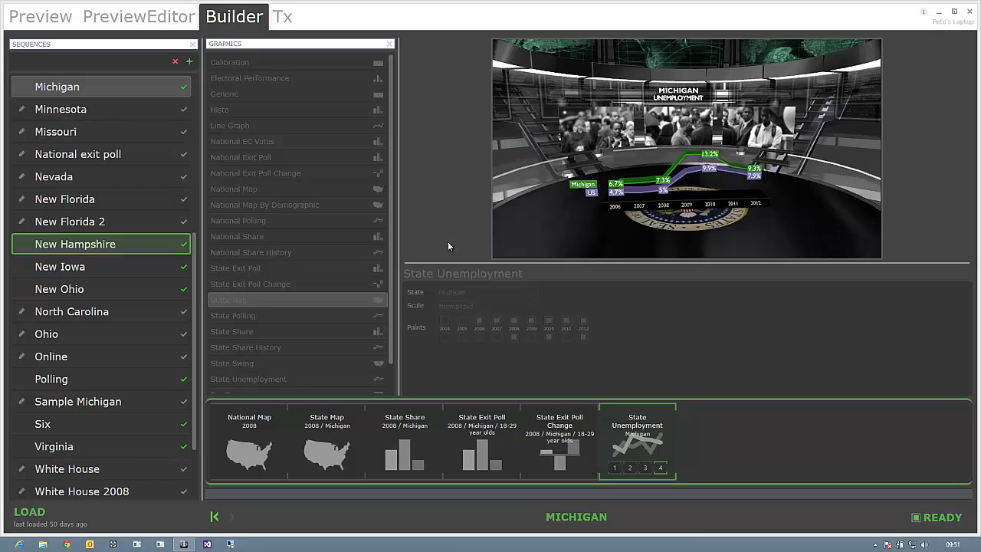
Step: In the preview editor, paste the "Nulla fringilla…" notes onto the Michigan State Map graphic and save them
{"action": "left_click", "coordinate": [140, 17]}
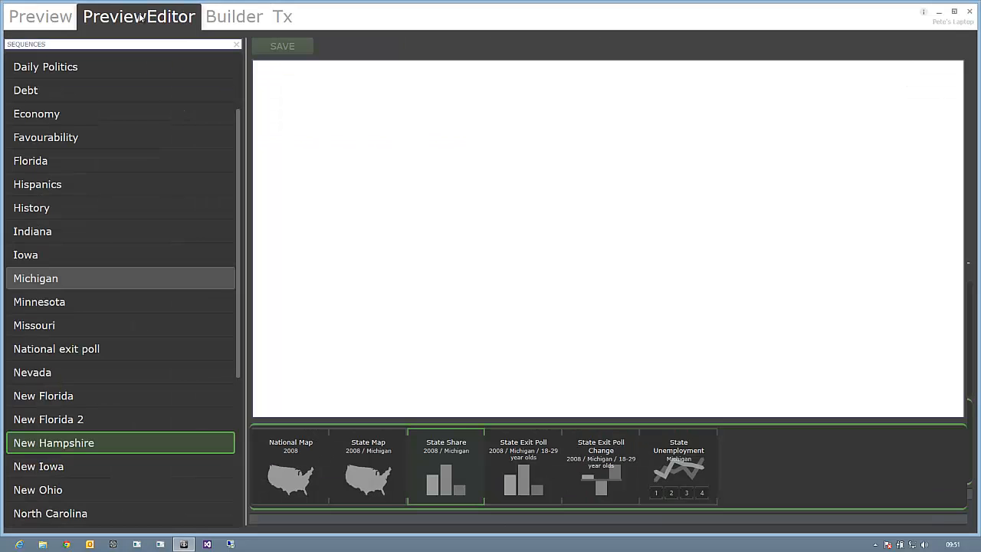
{"action": "left_click", "coordinate": [66, 283]}
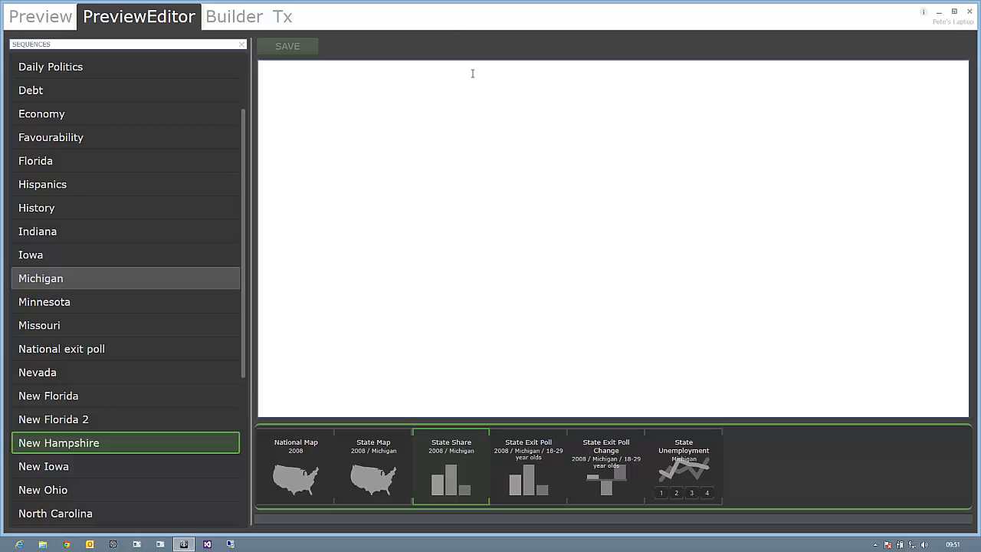
{"action": "left_click", "coordinate": [380, 466]}
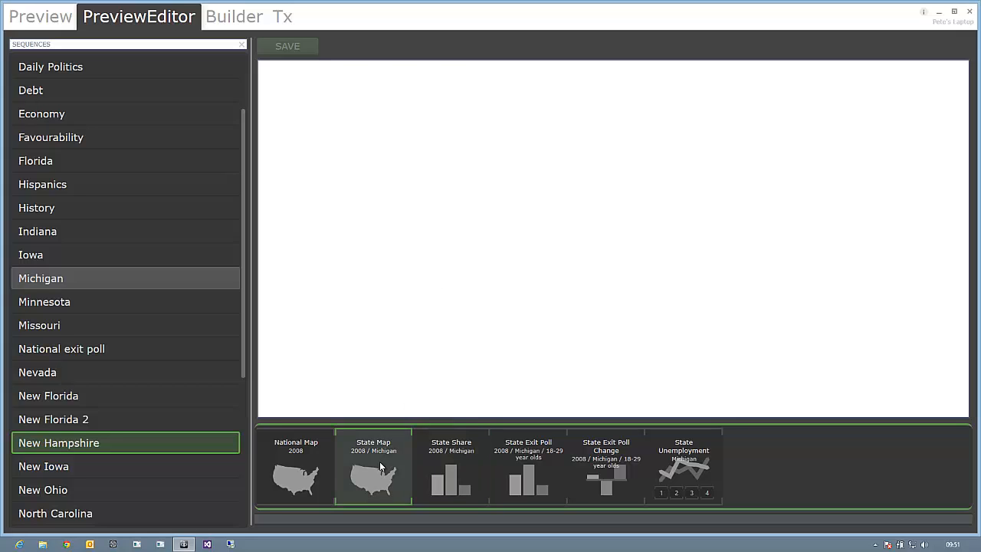
{"action": "left_click", "coordinate": [483, 176]}
{"action": "type", "text": "Nulla fringilla, massa at sollicitudin tempor, ligula leo rhoncus leo, eu laoreet ligula libero eu ipsum."}
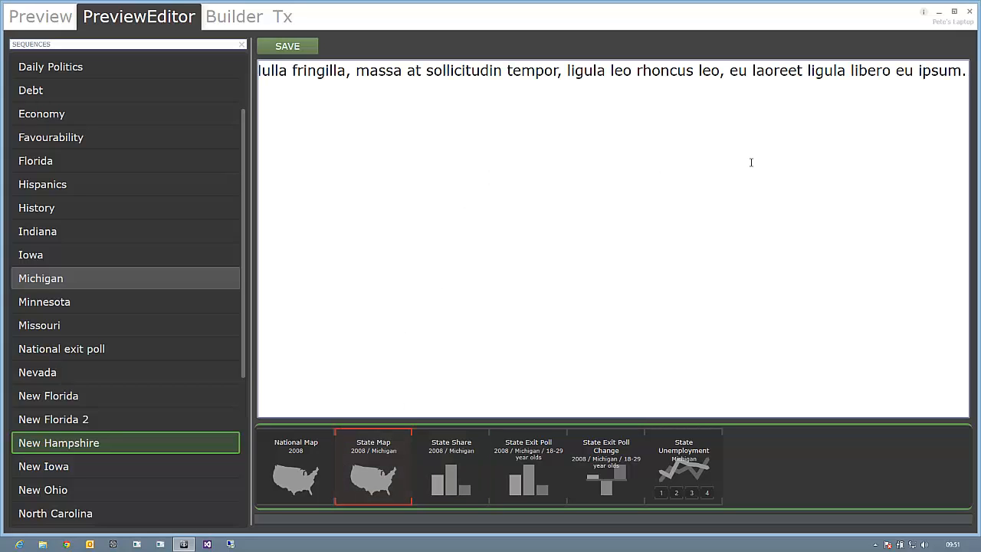
{"action": "left_click", "coordinate": [287, 48]}
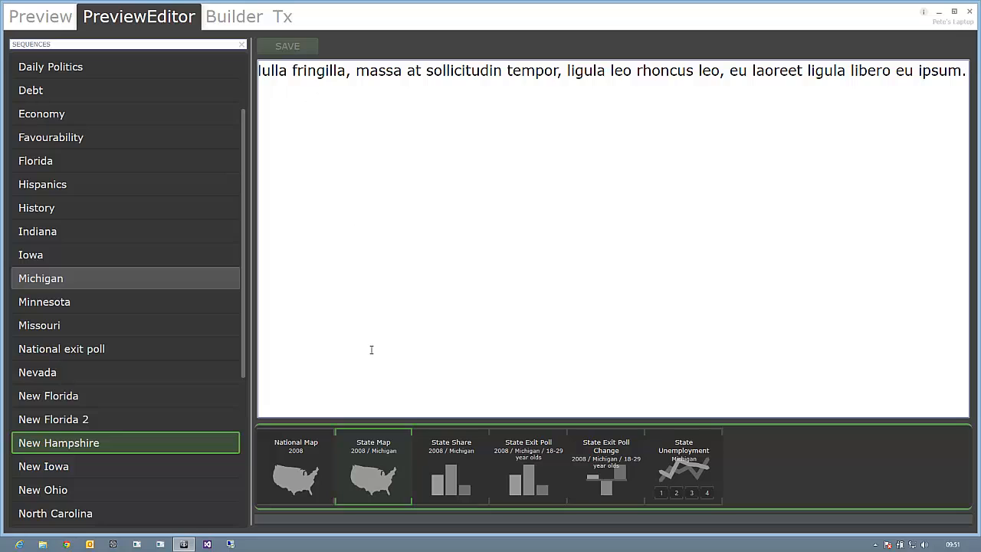
Step: Paste the "Lorem ipsum dolor sit amet…" notes onto the State Share graphic and save them
{"action": "left_click", "coordinate": [445, 455]}
{"action": "left_click", "coordinate": [410, 191]}
{"action": "type", "text": "Lorem ipsum dolor sit amet, consectetur adipiscing elit. Proin vitae fermentum ipsum."}
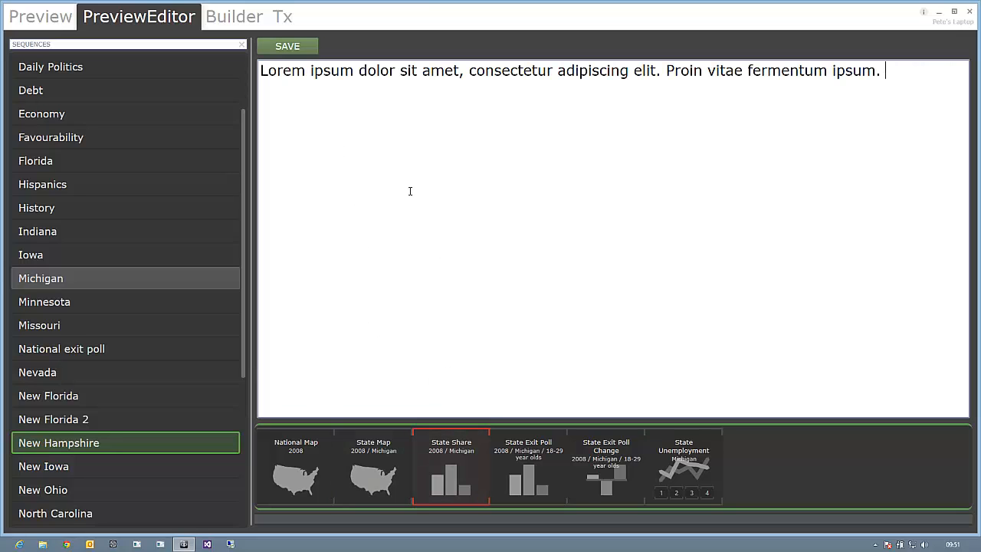
{"action": "left_click", "coordinate": [305, 49]}
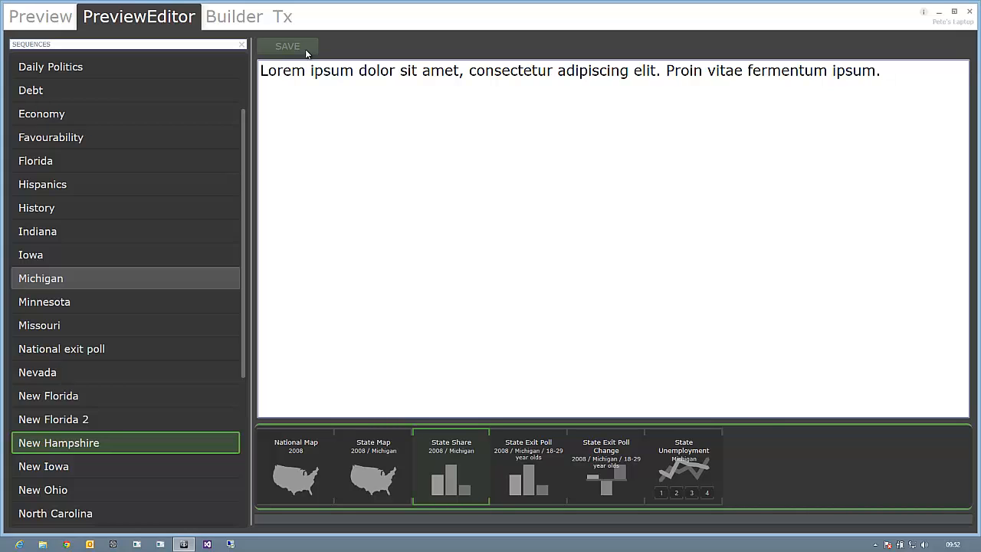
Step: Open the transmission view and load the Michigan sequence
{"action": "left_click", "coordinate": [283, 17]}
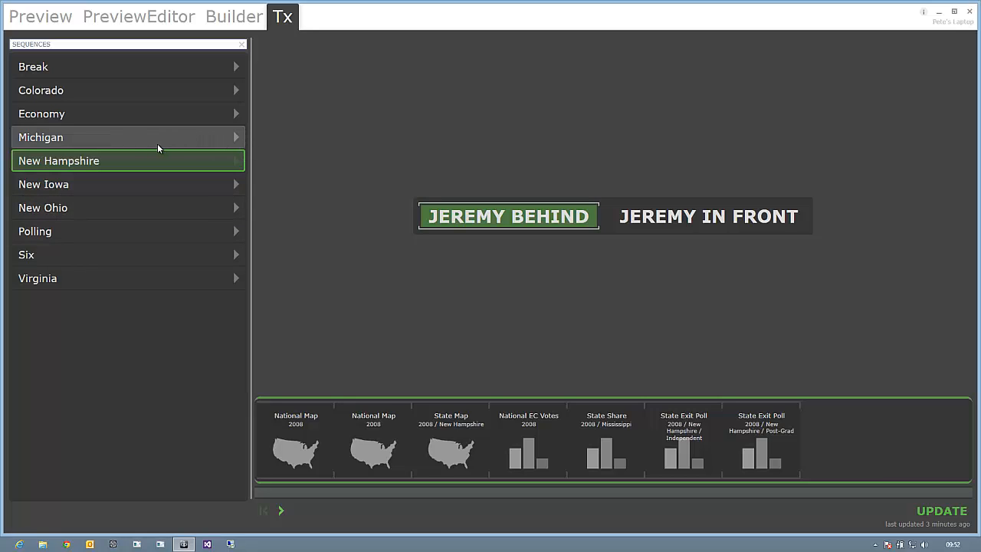
{"action": "left_click", "coordinate": [237, 140]}
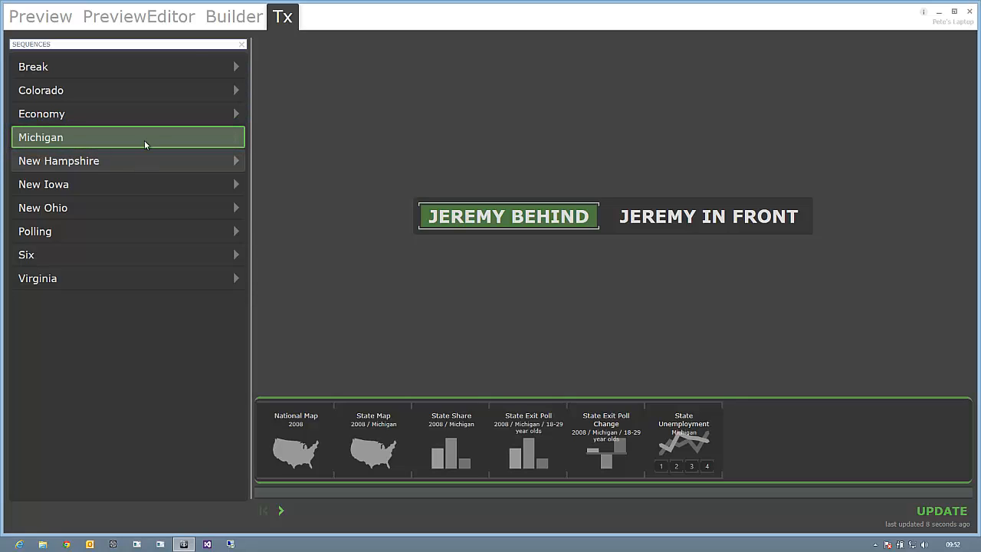
Step: Update the loaded Michigan sequence in the transmission view
{"action": "left_click", "coordinate": [227, 20]}
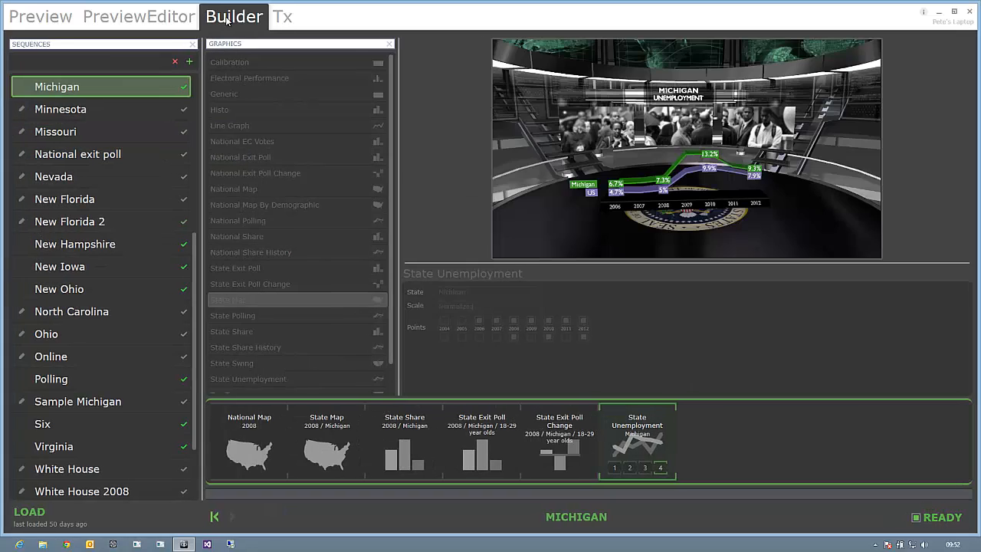
{"action": "left_click", "coordinate": [149, 20]}
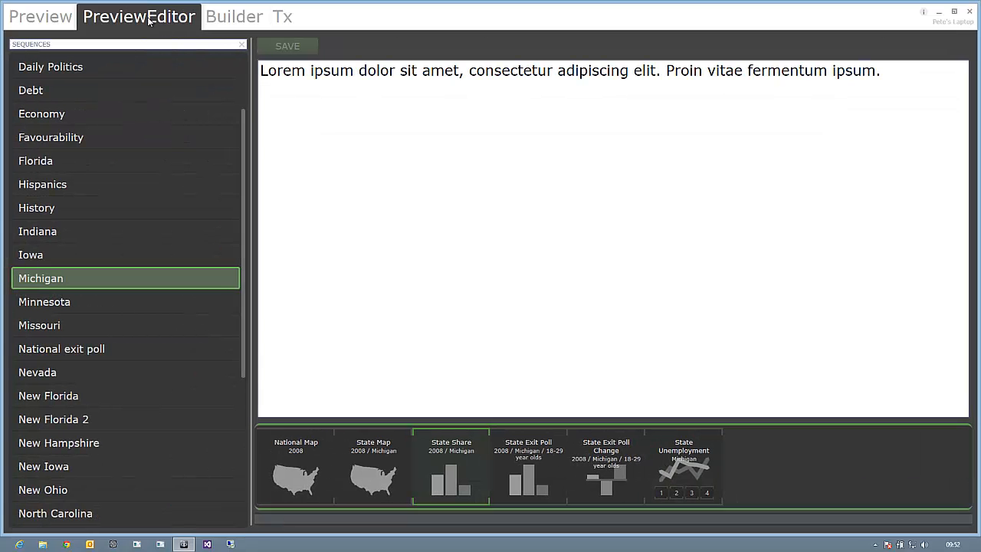
{"action": "left_click", "coordinate": [291, 19]}
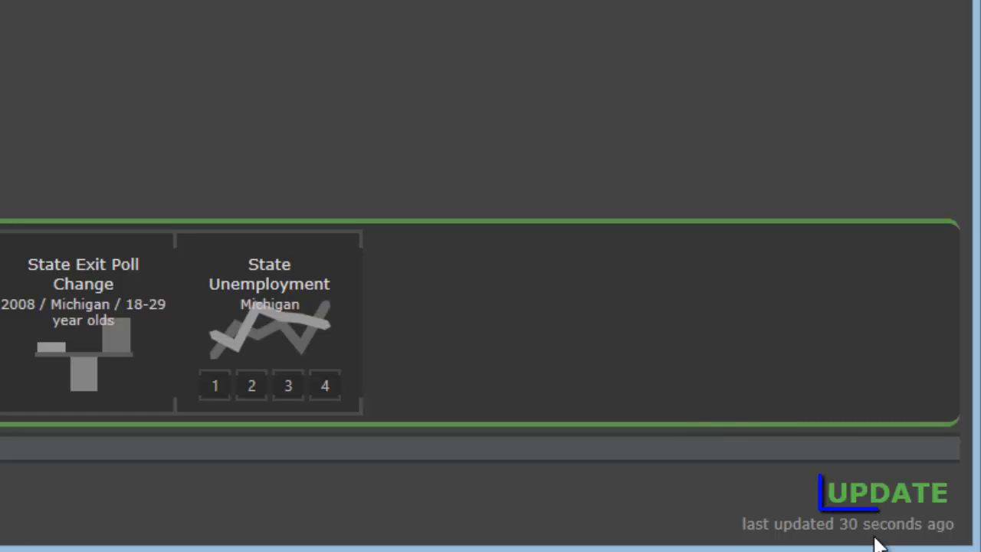
{"action": "left_click", "coordinate": [919, 498]}
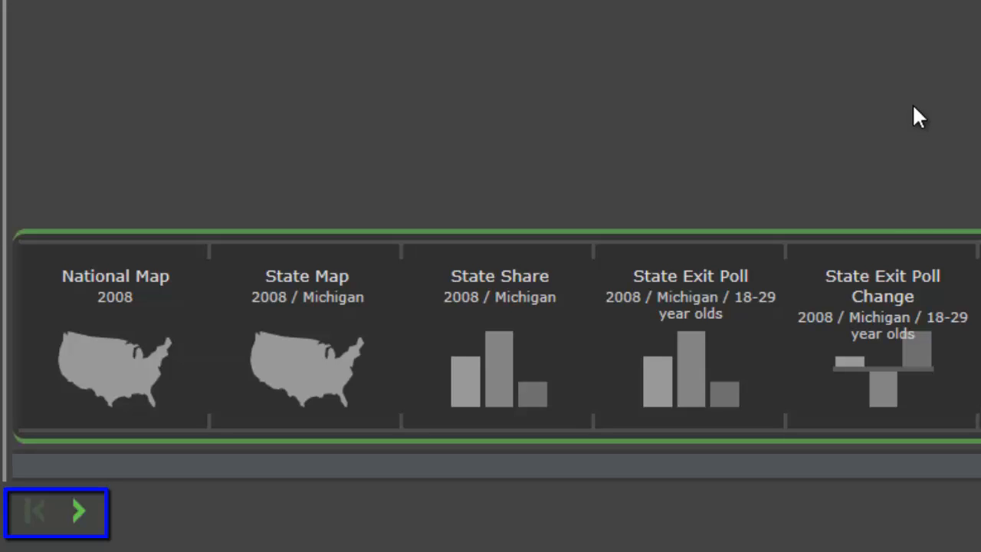
Step: Play out the first two graphics of the sequence and open the presenter preview
{"action": "left_click", "coordinate": [77, 515]}
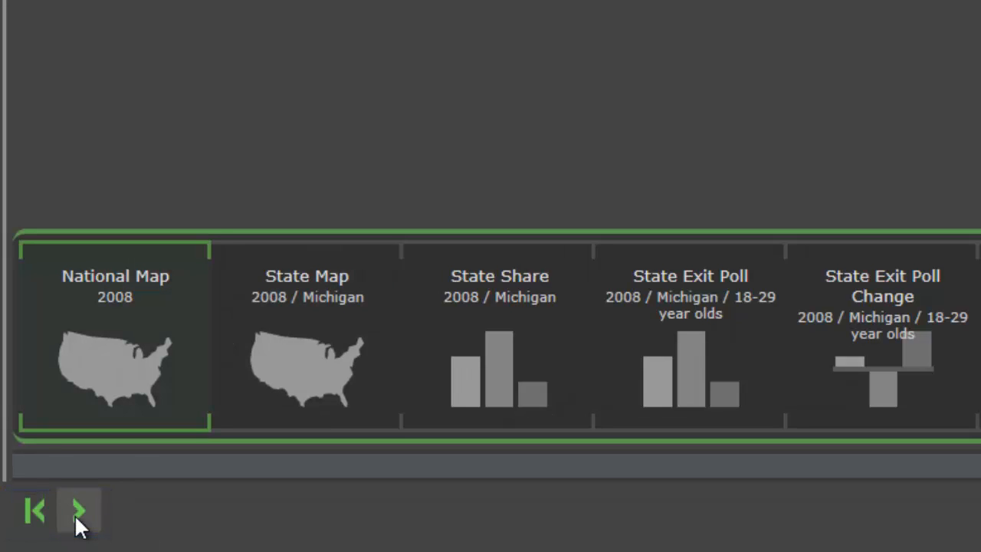
{"action": "left_click", "coordinate": [77, 515]}
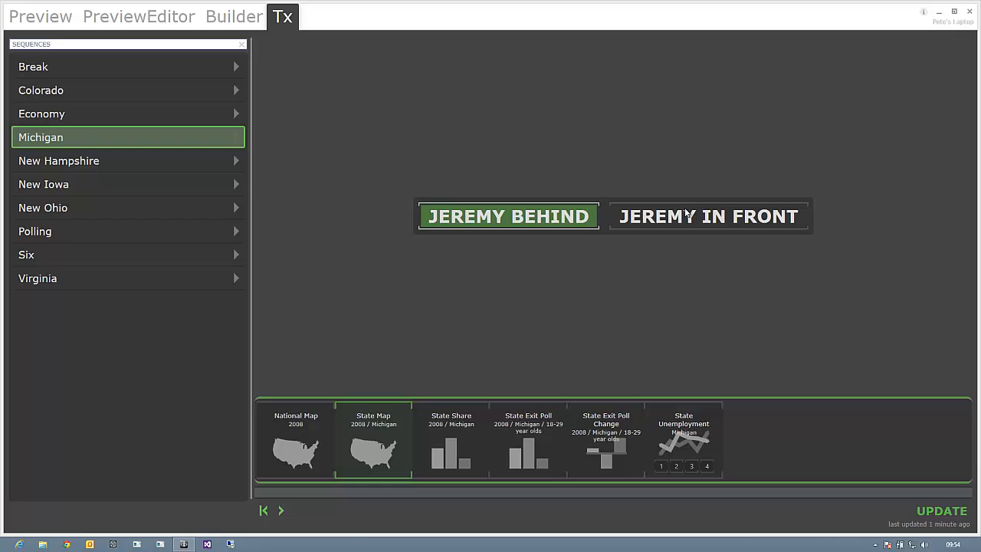
{"action": "left_click", "coordinate": [41, 18]}
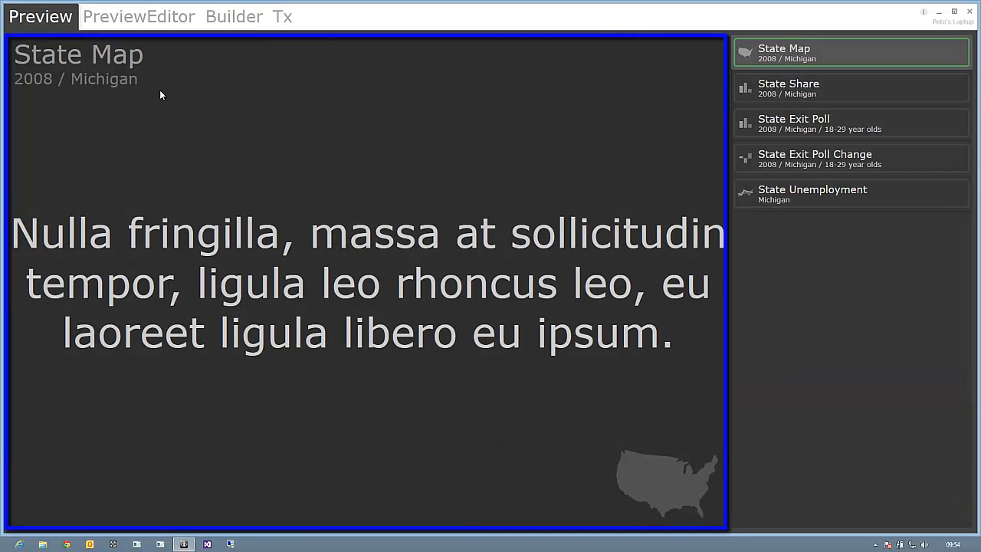